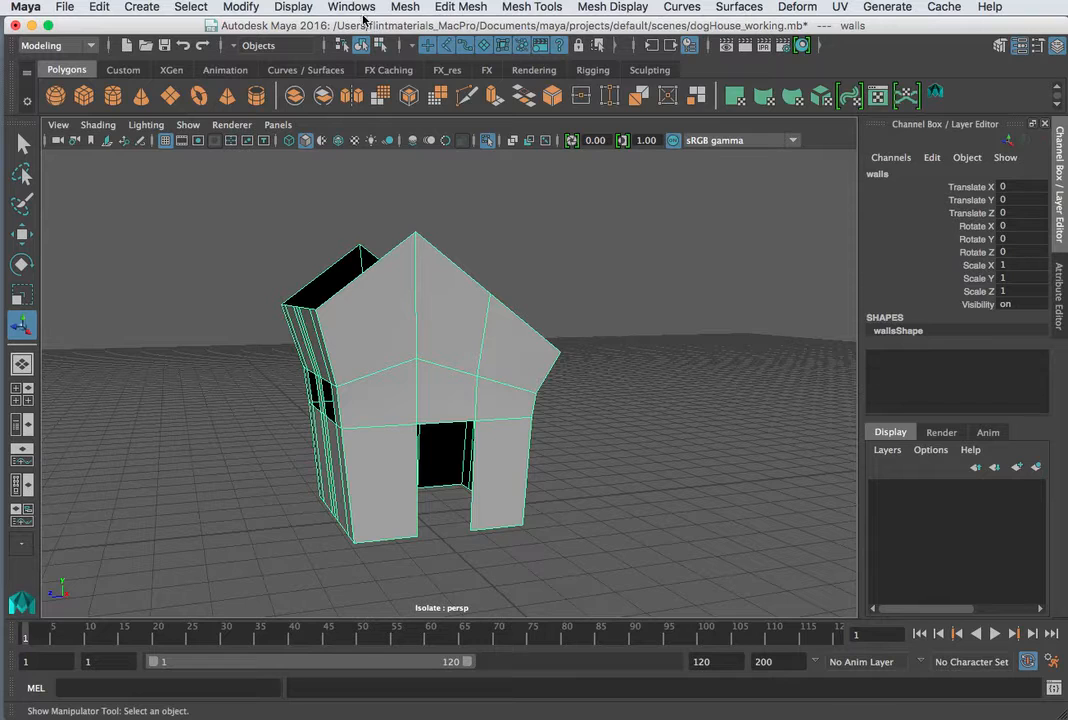
Step: Open the UV Editor for the walls mesh, then reposition and shrink its window over the viewport
{"action": "left_click", "coordinate": [243, 8]}
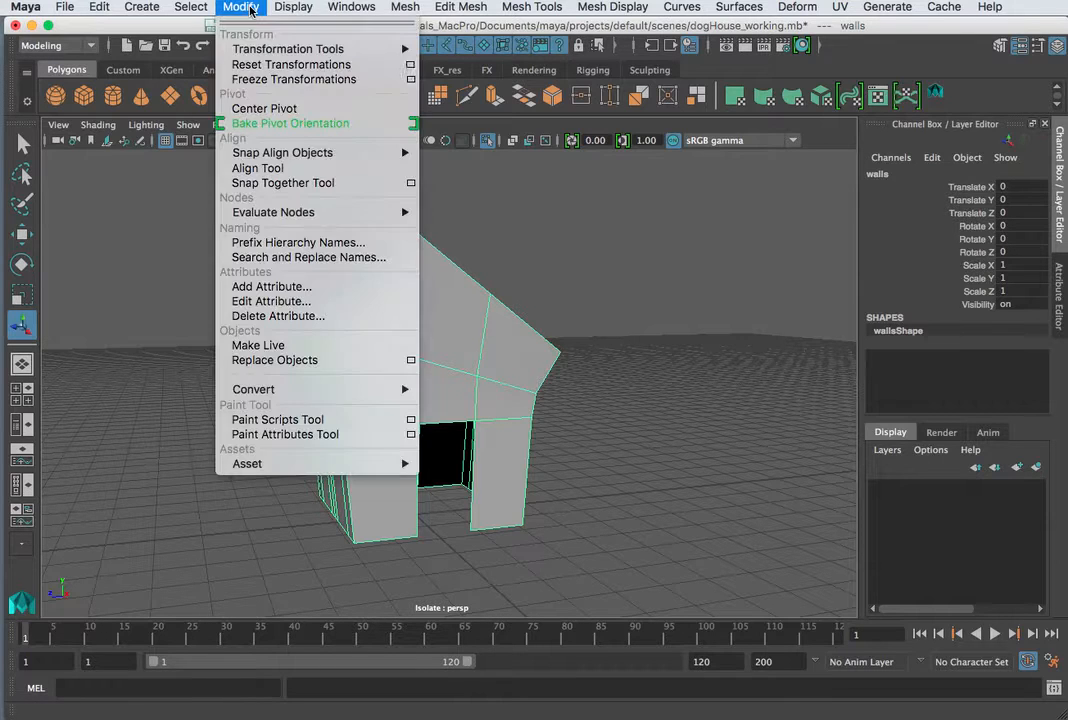
{"action": "mouse_move", "coordinate": [311, 9]}
{"action": "mouse_move", "coordinate": [351, 8]}
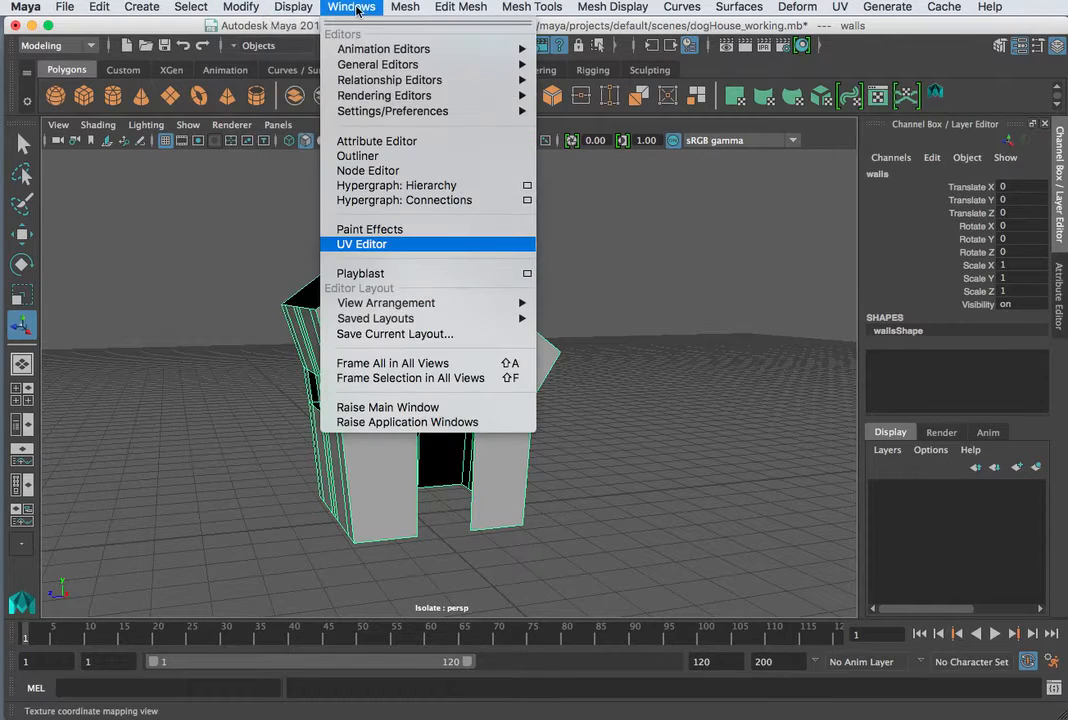
{"action": "left_click", "coordinate": [362, 248]}
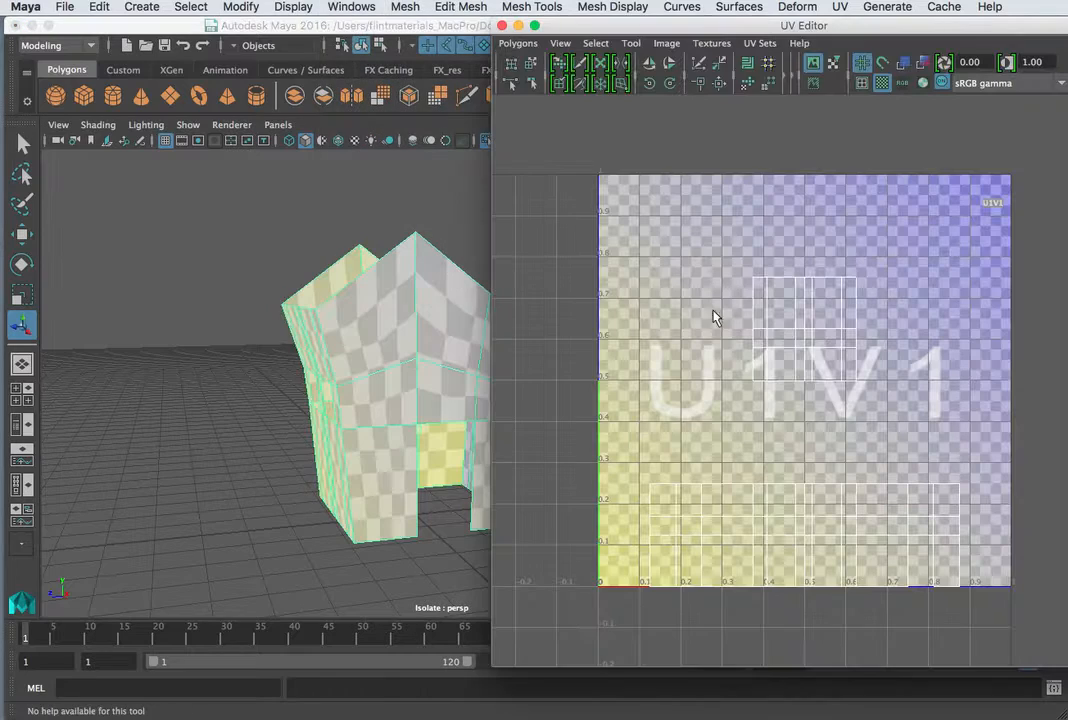
{"action": "left_click_drag", "start_coordinate": [768, 26], "coordinate": [615, 20]}
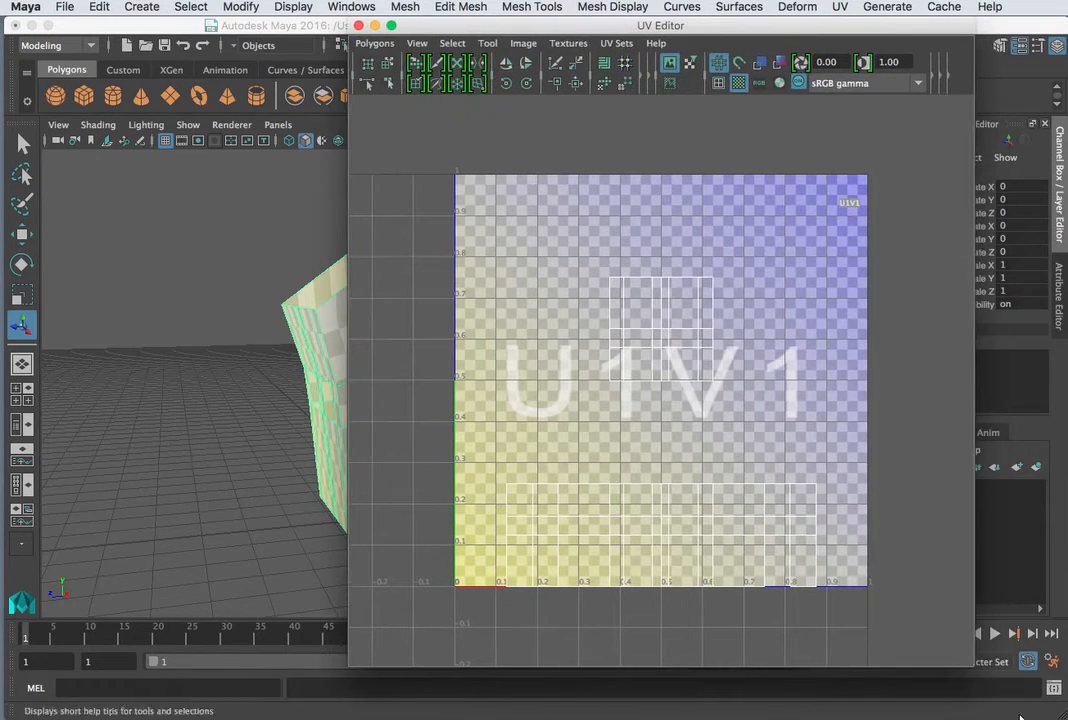
{"action": "left_click_drag", "start_coordinate": [986, 664], "coordinate": [931, 480]}
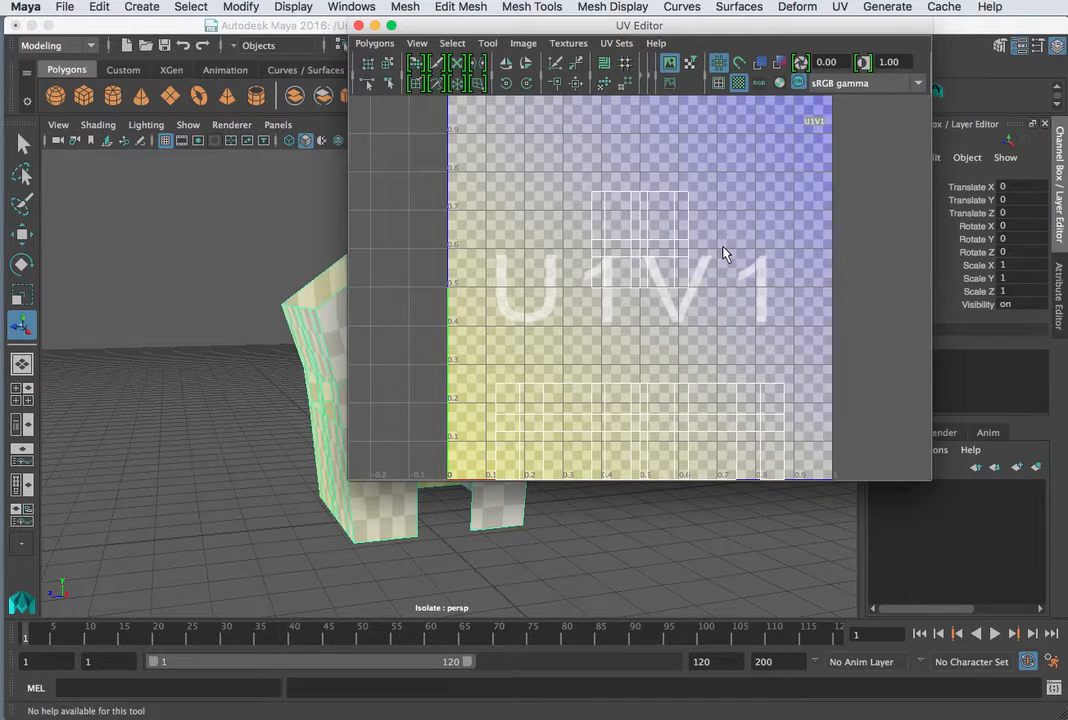
Step: Turn off the checker pattern display in the UV Editor and move its window aside to uncover the model
{"action": "scroll", "coordinate": [723, 249], "scroll_direction": "down", "scroll_amount": 2}
{"action": "scroll", "coordinate": [721, 259], "scroll_direction": "up", "scroll_amount": 2}
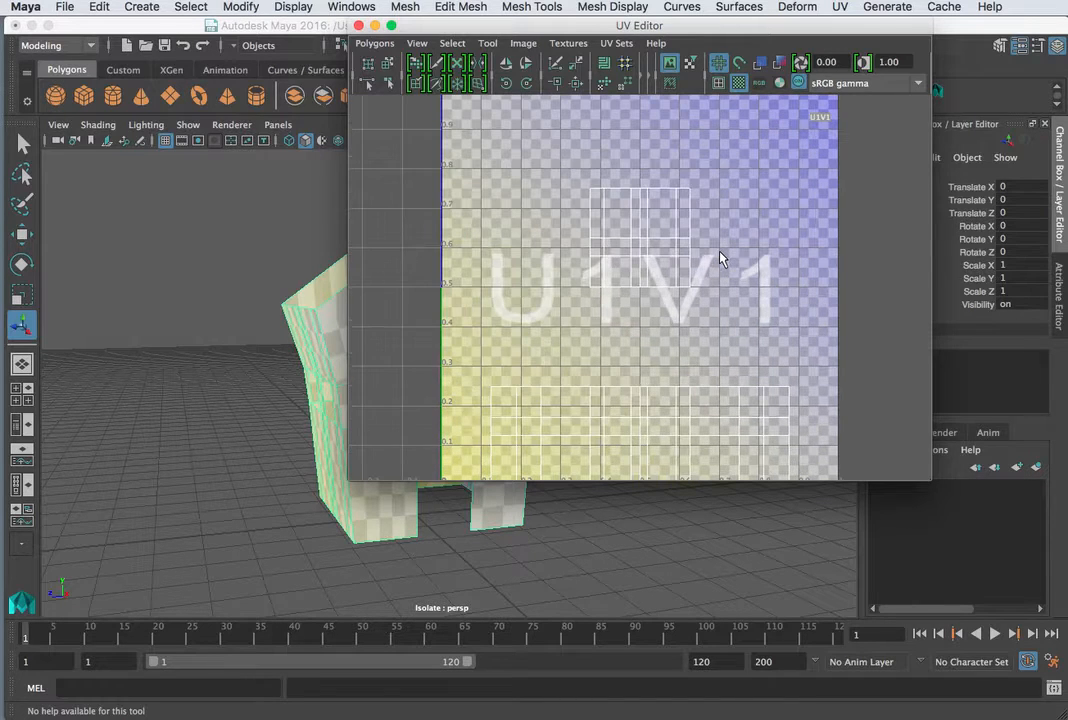
{"action": "left_click", "coordinate": [739, 84]}
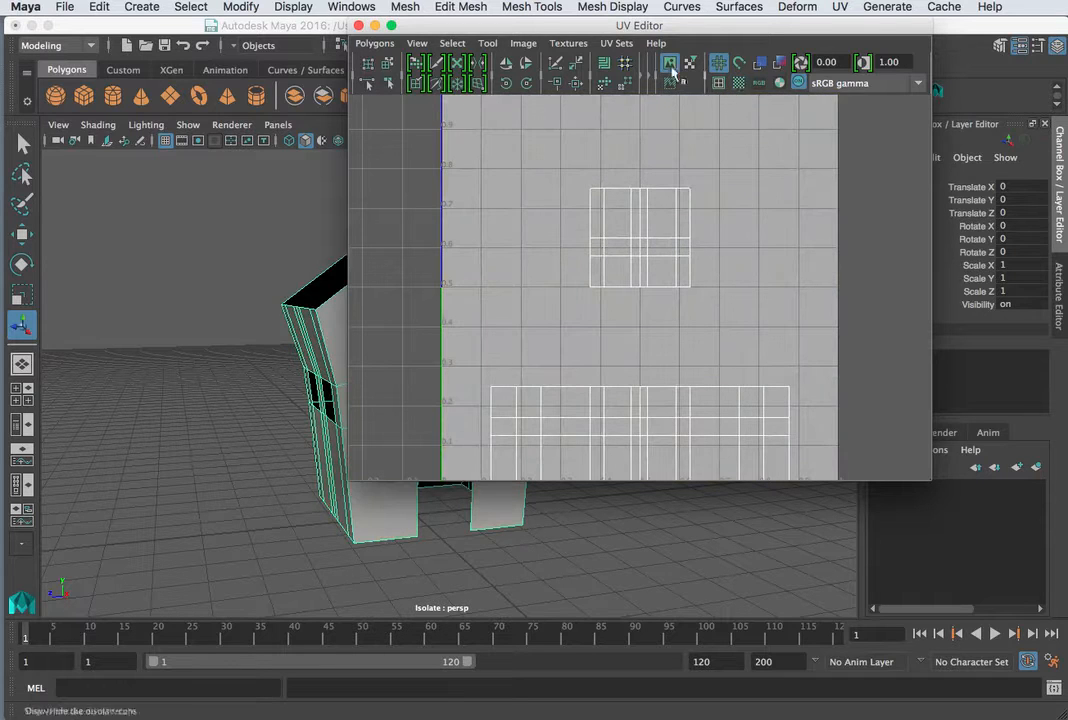
{"action": "left_click_drag", "start_coordinate": [485, 28], "coordinate": [1028, 180]}
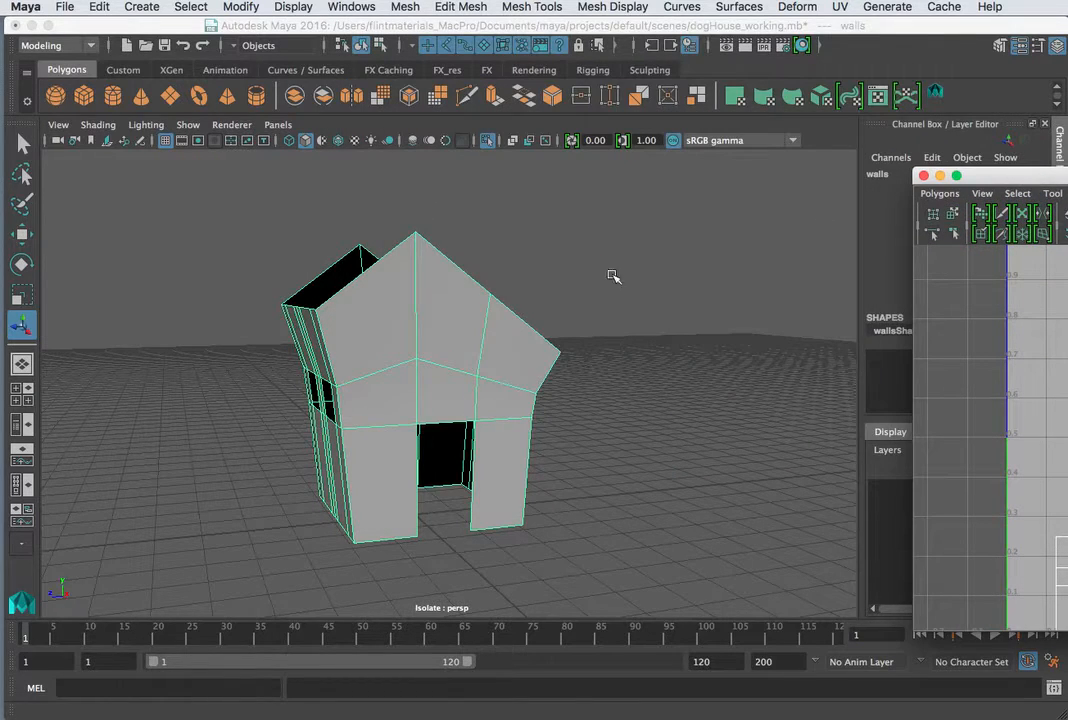
Step: Switch the walls mesh to face selection and select all faces of the front and back walls
{"action": "left_click_drag", "start_coordinate": [613, 276], "coordinate": [412, 383], "text": "alt"}
{"action": "scroll", "coordinate": [481, 372], "scroll_direction": "down", "scroll_amount": 3}
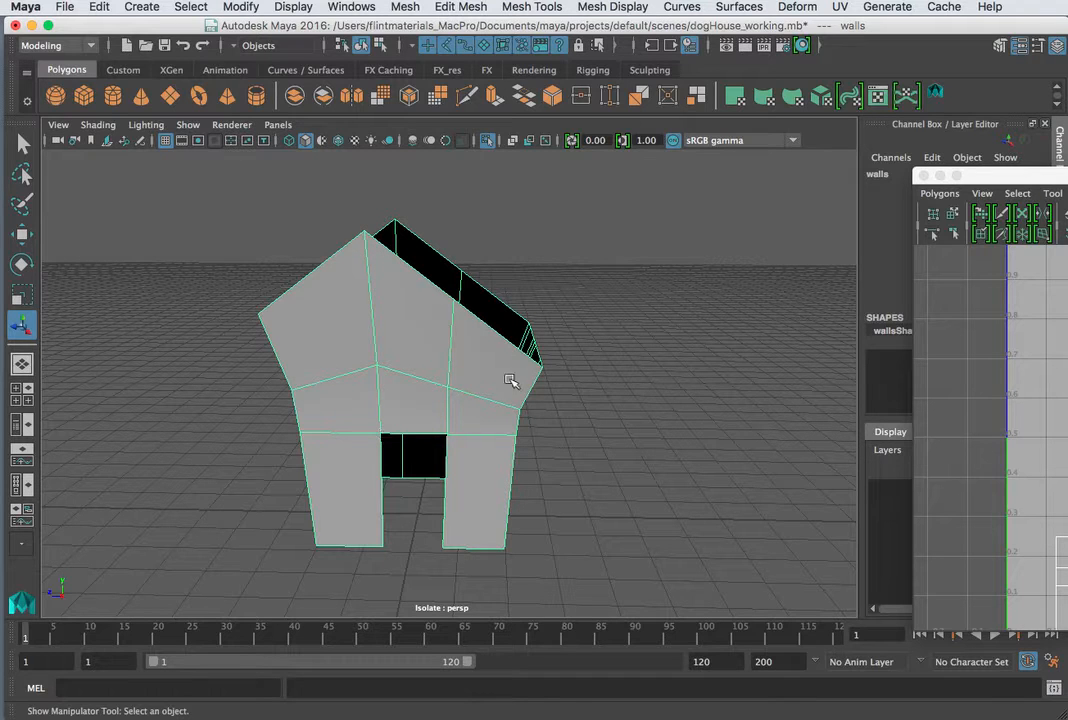
{"action": "left_click_drag", "start_coordinate": [510, 381], "coordinate": [452, 377], "text": "alt"}
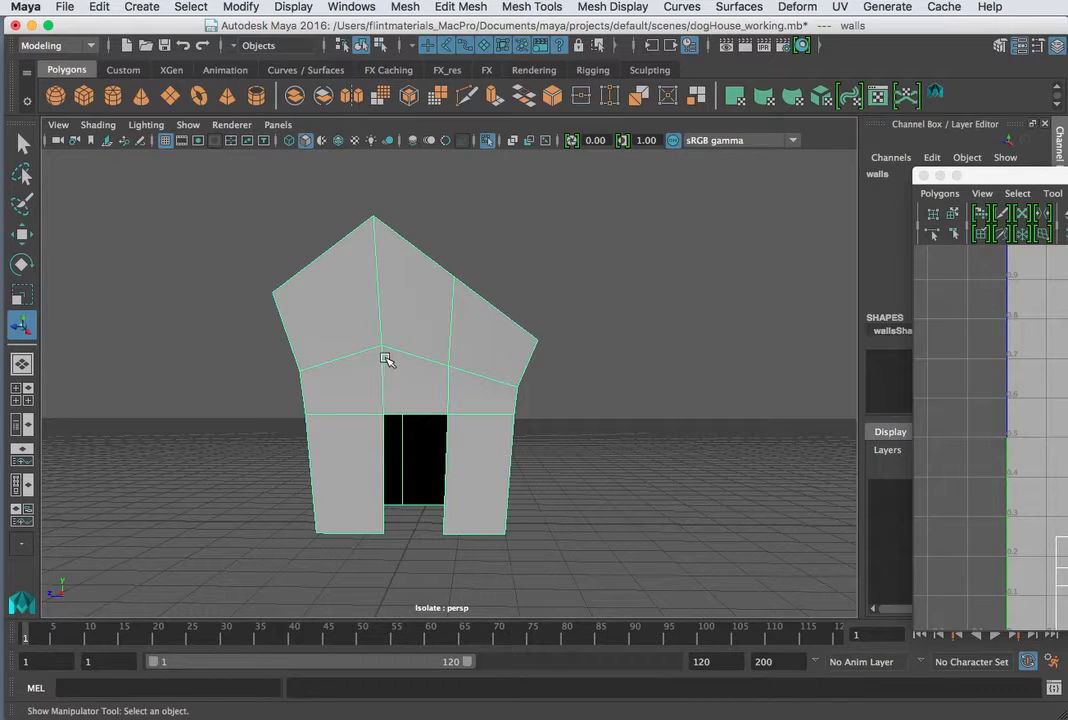
{"action": "right_click_drag", "start_coordinate": [413, 337], "coordinate": [424, 381]}
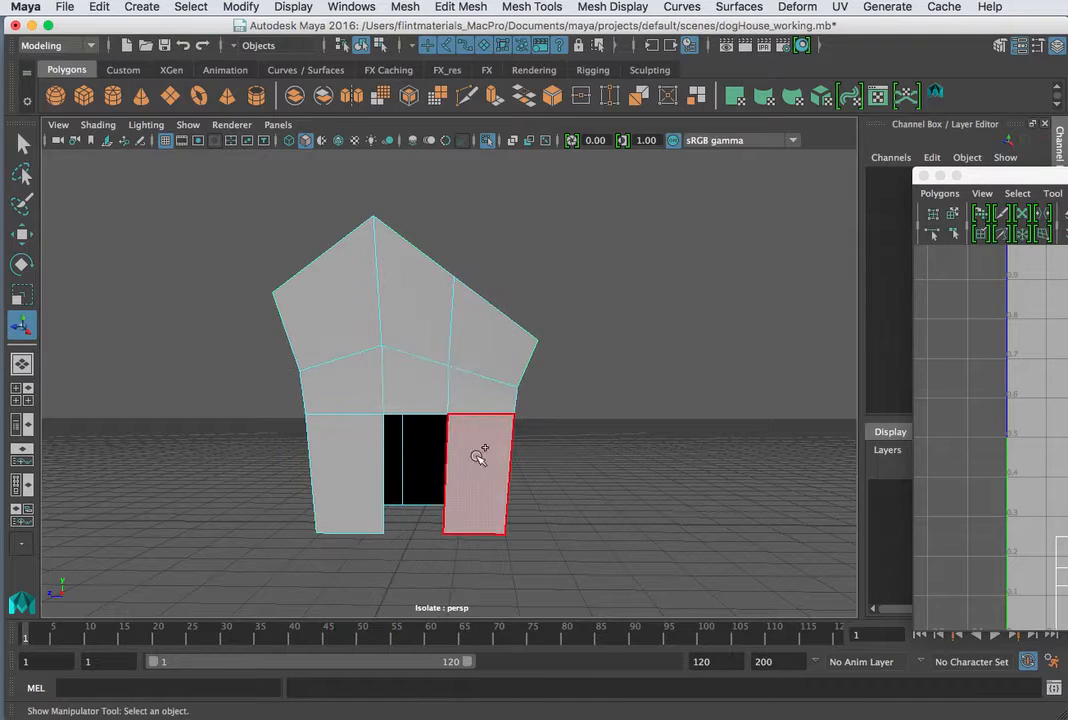
{"action": "mouse_move", "coordinate": [477, 453]}
{"action": "left_mouse_down"}
{"action": "mouse_move", "coordinate": [482, 362]}
{"action": "mouse_move", "coordinate": [363, 399]}
{"action": "mouse_move", "coordinate": [386, 377]}
{"action": "mouse_move", "coordinate": [400, 398]}
{"action": "mouse_move", "coordinate": [596, 434]}
{"action": "mouse_move", "coordinate": [717, 423]}
{"action": "left_mouse_up"}
{"action": "mouse_move", "coordinate": [560, 460]}
{"action": "left_mouse_down"}
{"action": "mouse_move", "coordinate": [429, 400]}
{"action": "mouse_move", "coordinate": [467, 432]}
{"action": "mouse_move", "coordinate": [460, 425]}
{"action": "left_mouse_up"}
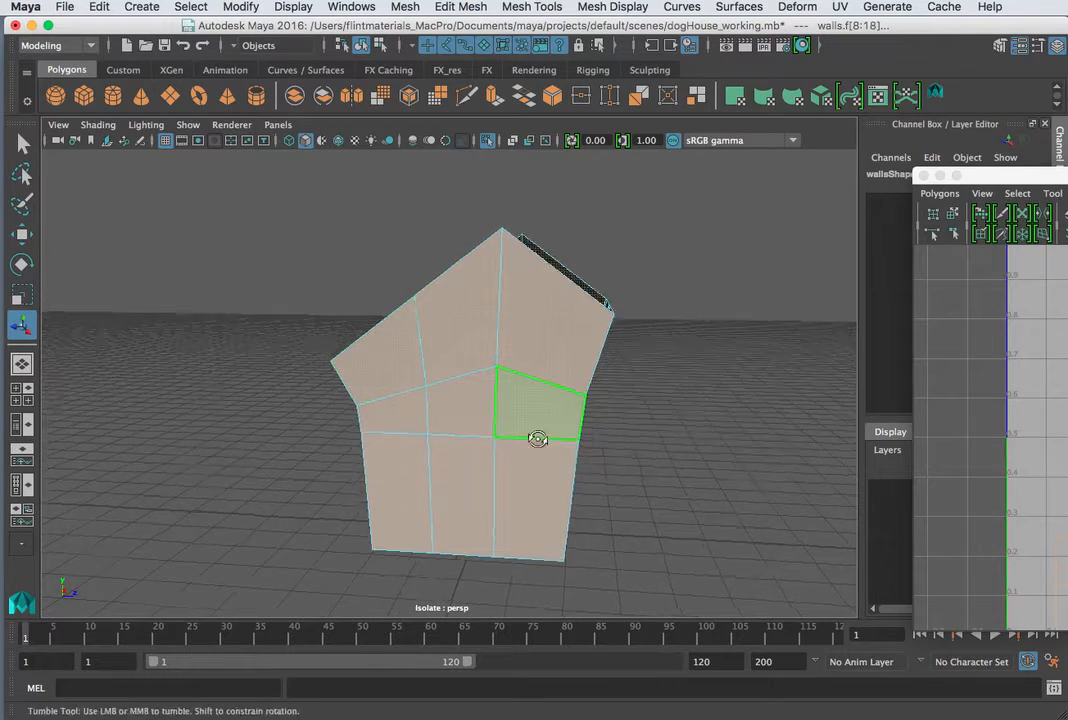
{"action": "left_click_drag", "start_coordinate": [536, 436], "coordinate": [207, 420], "text": "alt"}
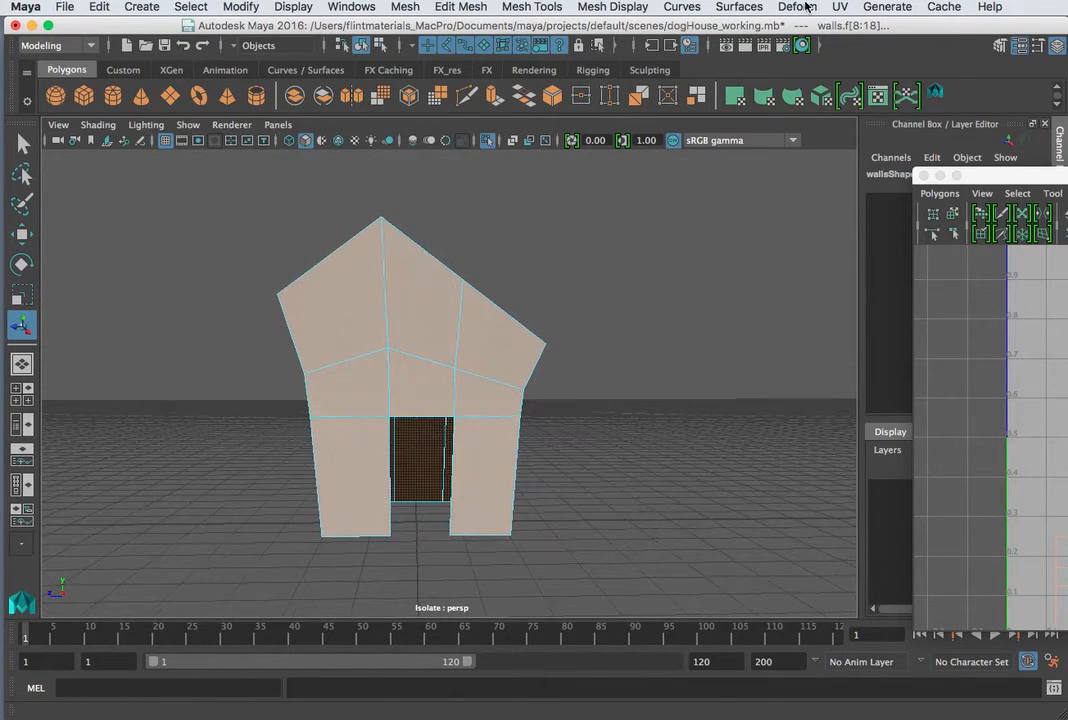
Step: Apply a planar UV projection to the selected faces, fitted to the bounding box and projected from the X axis
{"action": "left_click", "coordinate": [838, 6]}
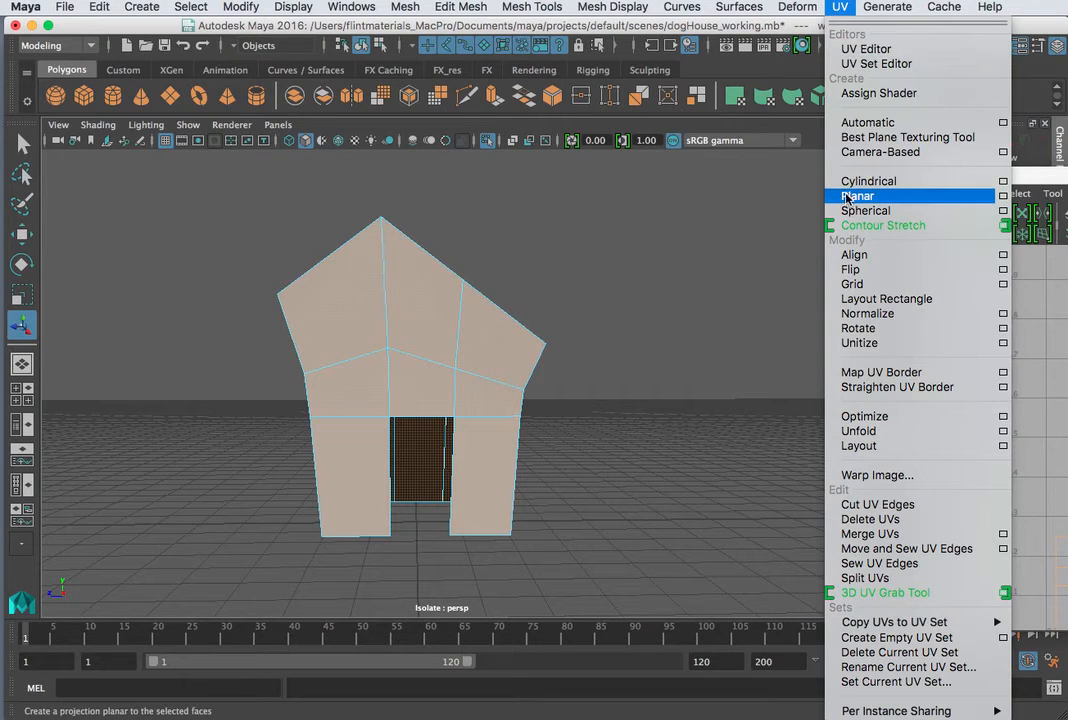
{"action": "left_click", "coordinate": [1008, 197]}
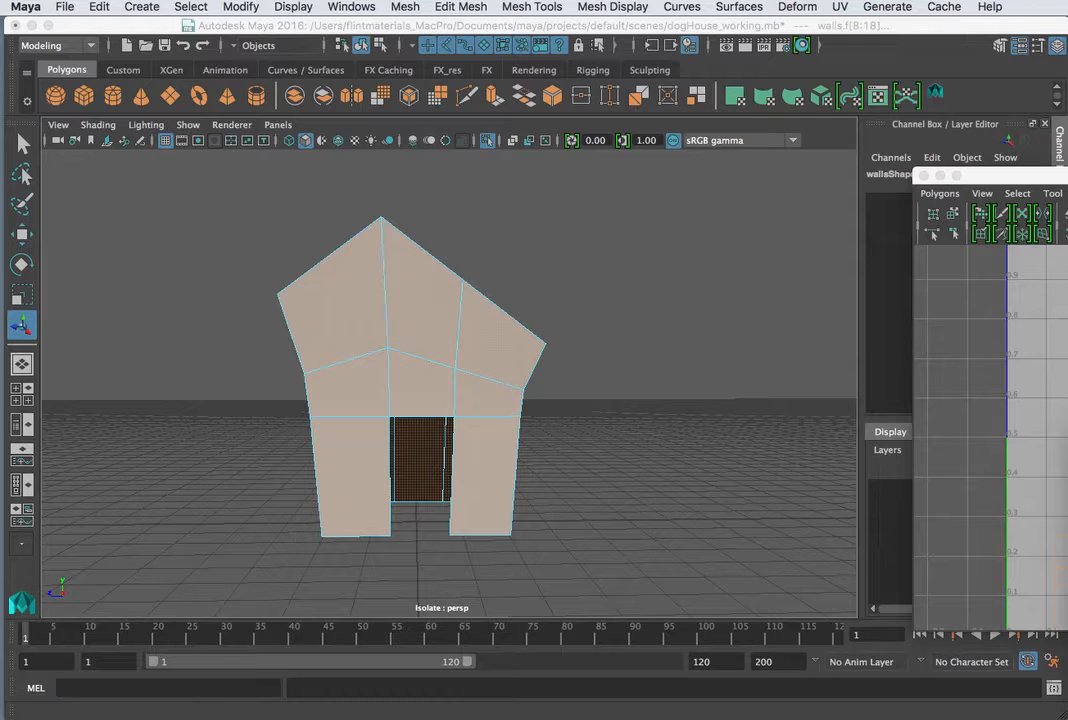
{"action": "left_click_drag", "start_coordinate": [1016, 337], "coordinate": [713, 120]}
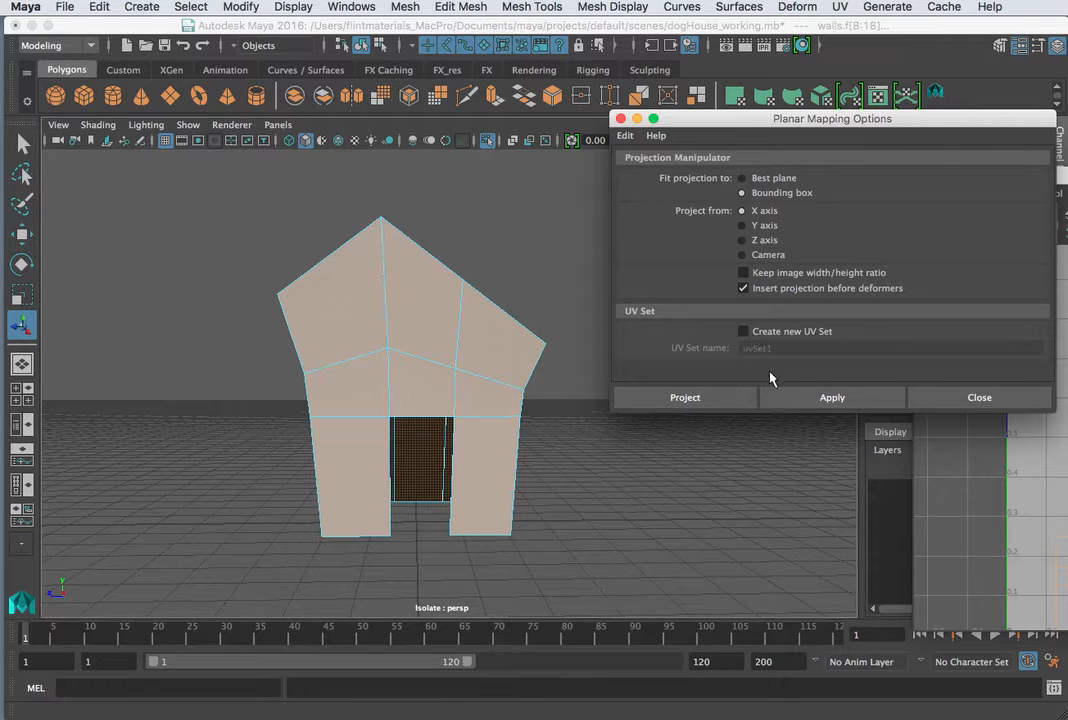
{"action": "left_click", "coordinate": [818, 401]}
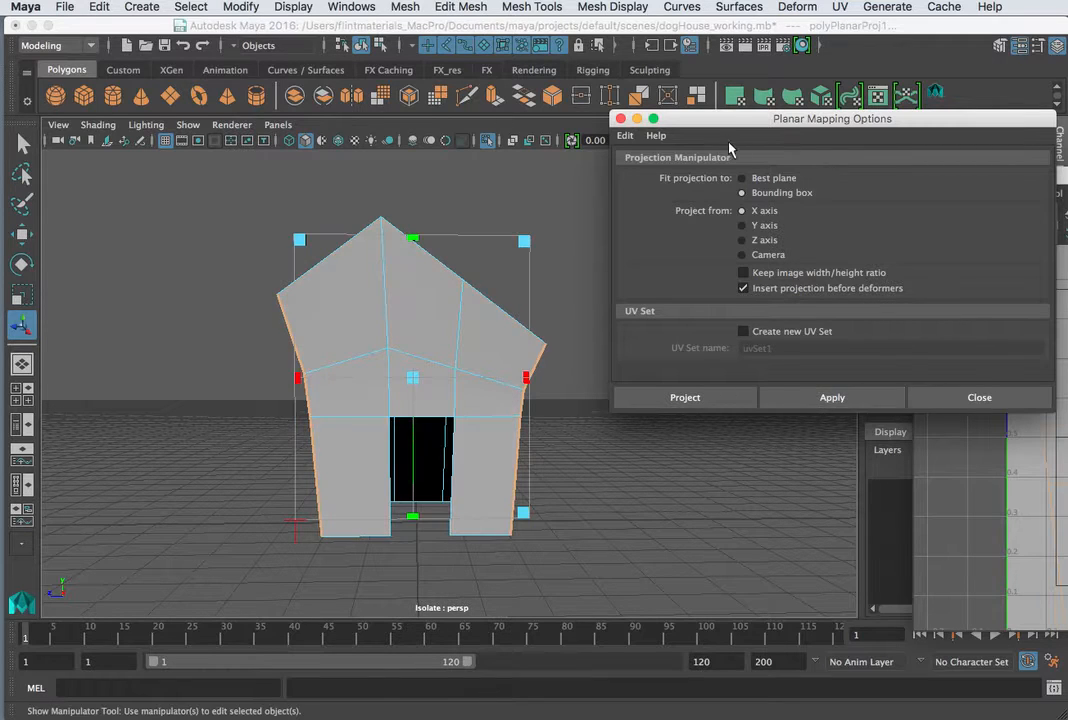
{"action": "left_click", "coordinate": [621, 119]}
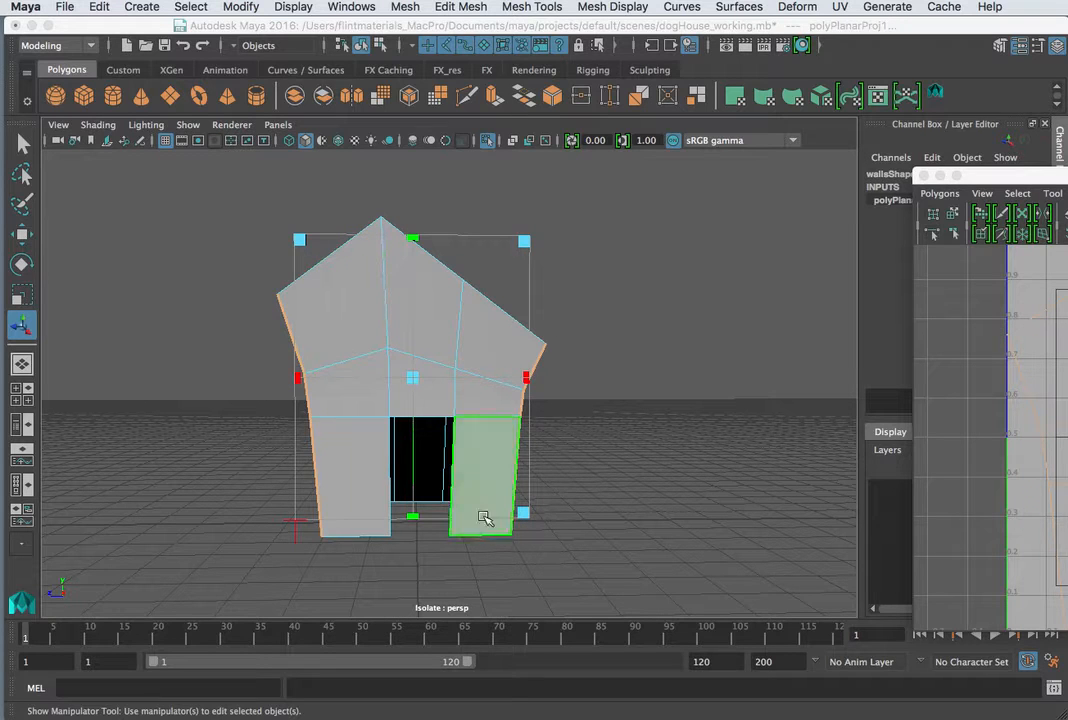
Step: Examine the projected front and back wall UVs in the UV Editor, then move the window clear of the channel values
{"action": "mouse_move", "coordinate": [448, 474]}
{"action": "left_mouse_down", "text": "alt"}
{"action": "mouse_move", "coordinate": [484, 484]}
{"action": "mouse_move", "coordinate": [459, 480]}
{"action": "left_mouse_up", "text": "alt"}
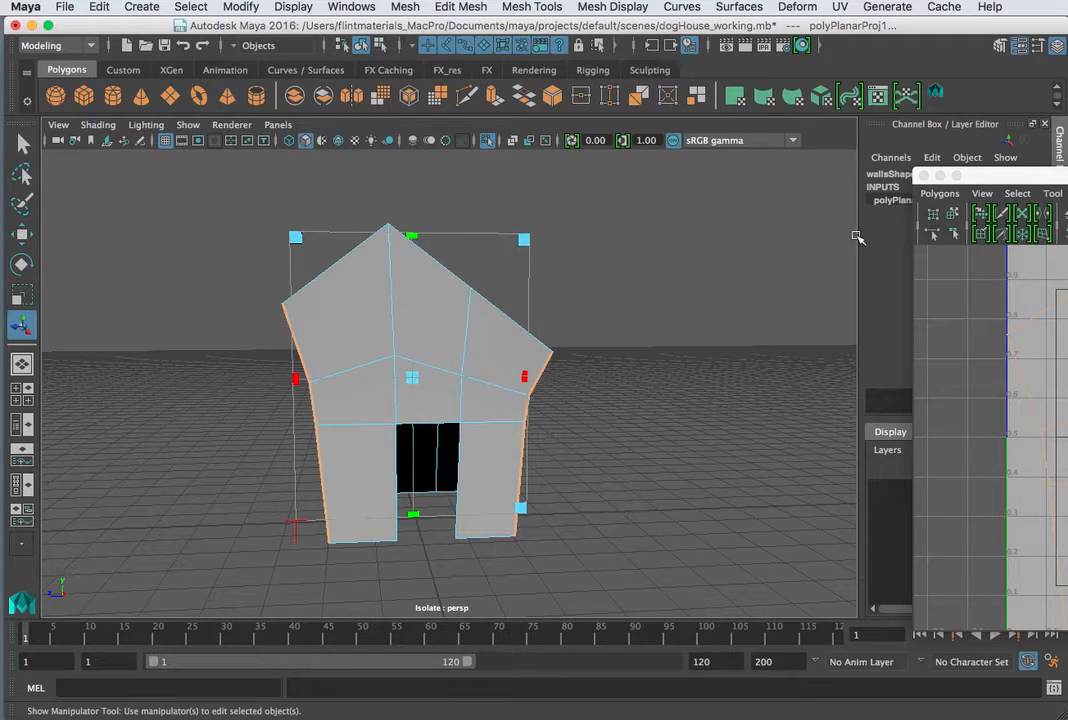
{"action": "left_click_drag", "start_coordinate": [1018, 178], "coordinate": [667, 101]}
{"action": "scroll", "coordinate": [910, 355], "scroll_direction": "down", "scroll_amount": 3}
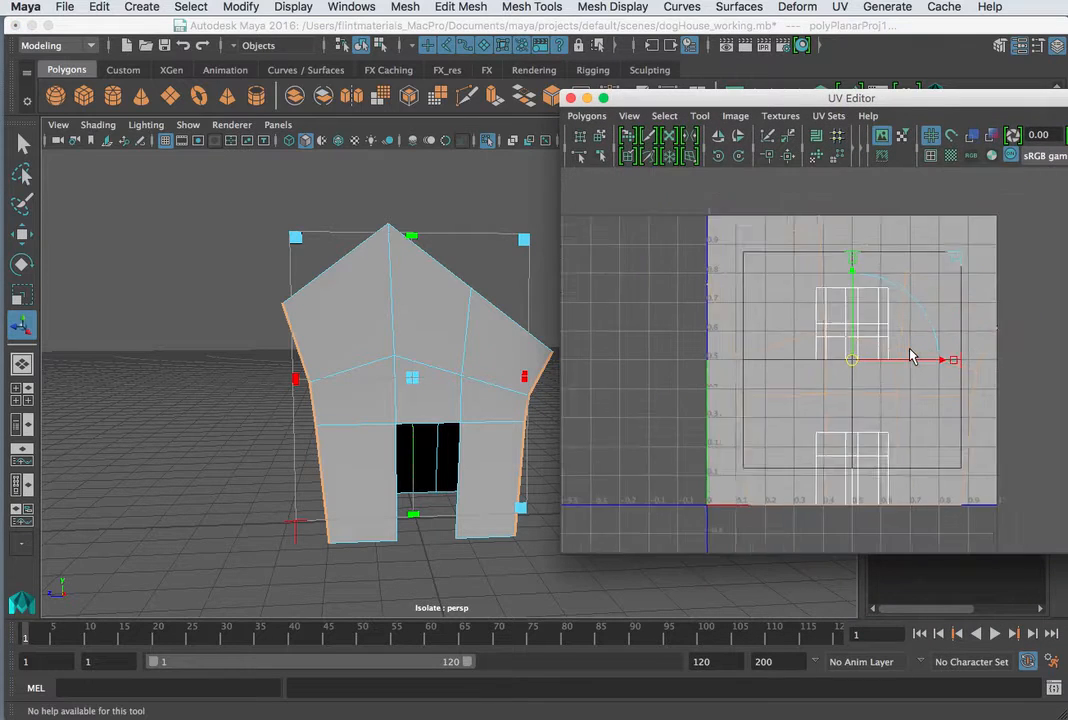
{"action": "scroll", "coordinate": [910, 355], "scroll_direction": "up", "scroll_amount": 1}
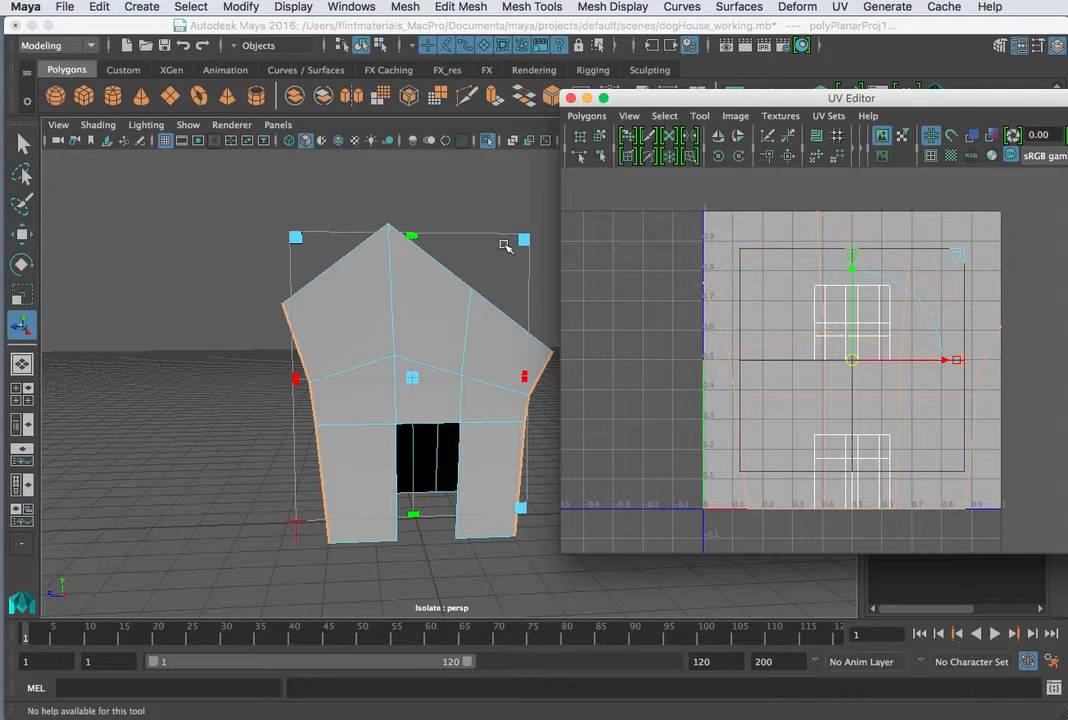
{"action": "left_click_drag", "start_coordinate": [627, 110], "coordinate": [1067, 479]}
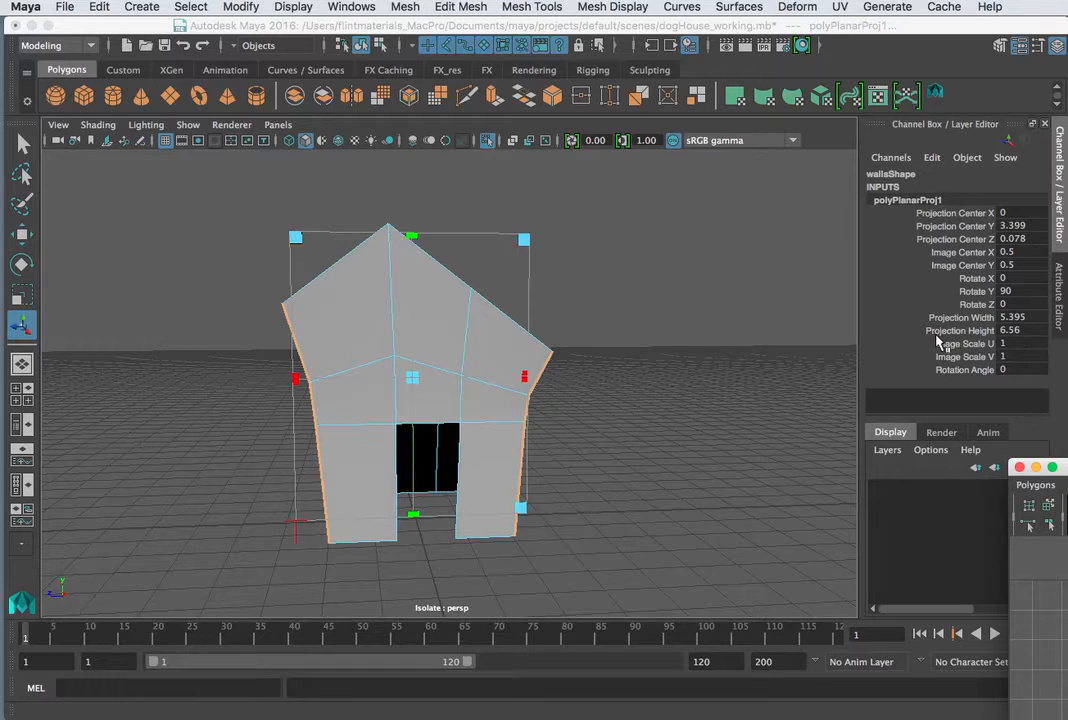
Step: Set the planar projection's width and height both to 7 so its proportions are square
{"action": "left_click", "coordinate": [1012, 332]}
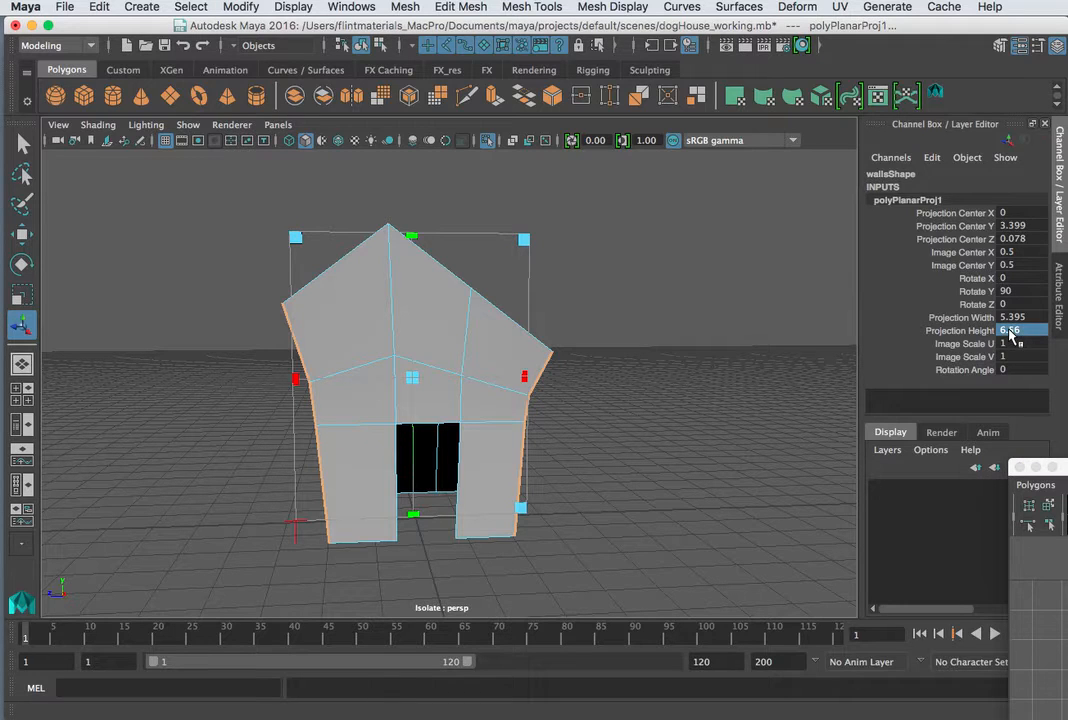
{"action": "left_click_drag", "start_coordinate": [1009, 330], "coordinate": [1010, 321]}
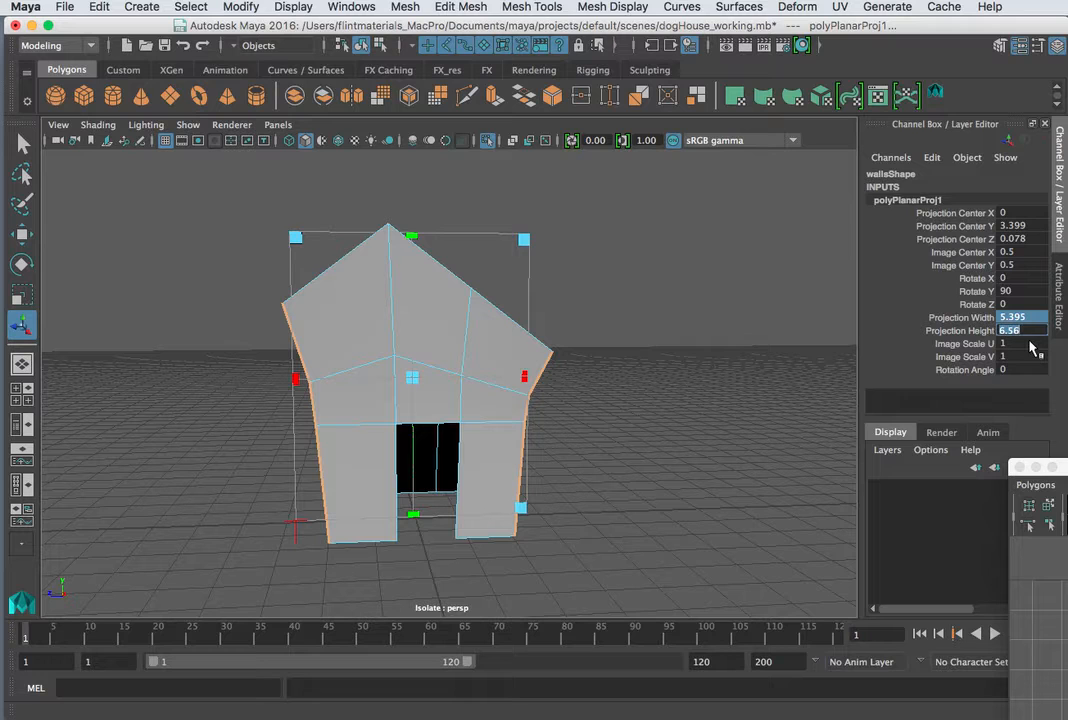
{"action": "left_click_drag", "start_coordinate": [1066, 468], "coordinate": [684, 200]}
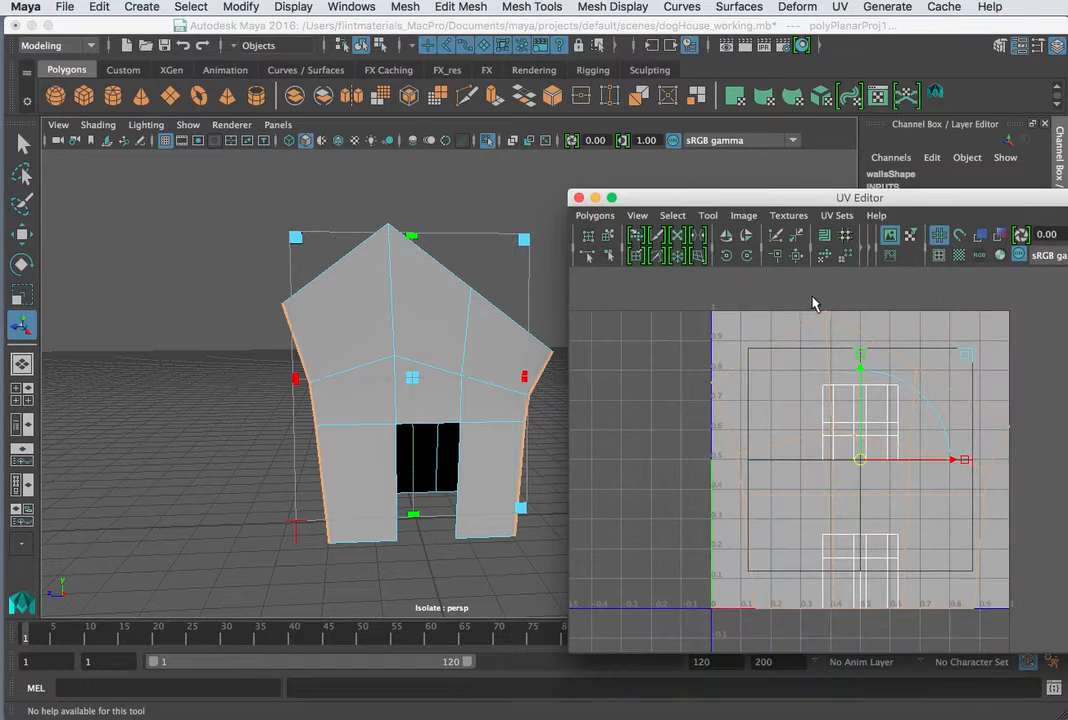
{"action": "left_click_drag", "start_coordinate": [819, 203], "coordinate": [1067, 521]}
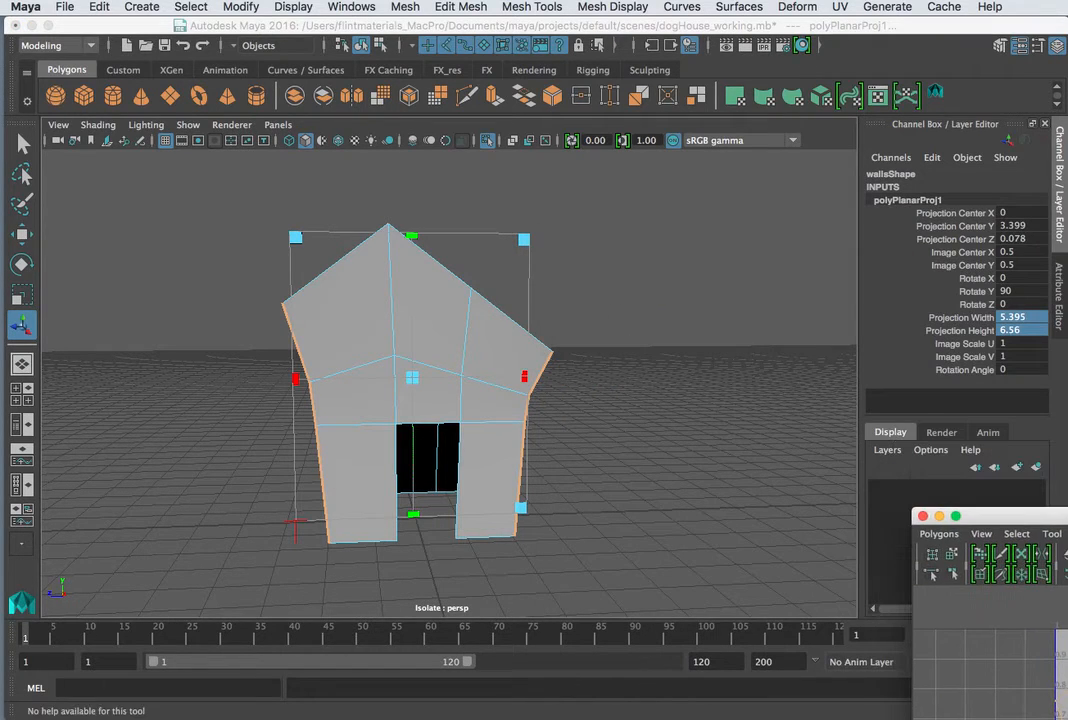
{"action": "key", "text": "7"}
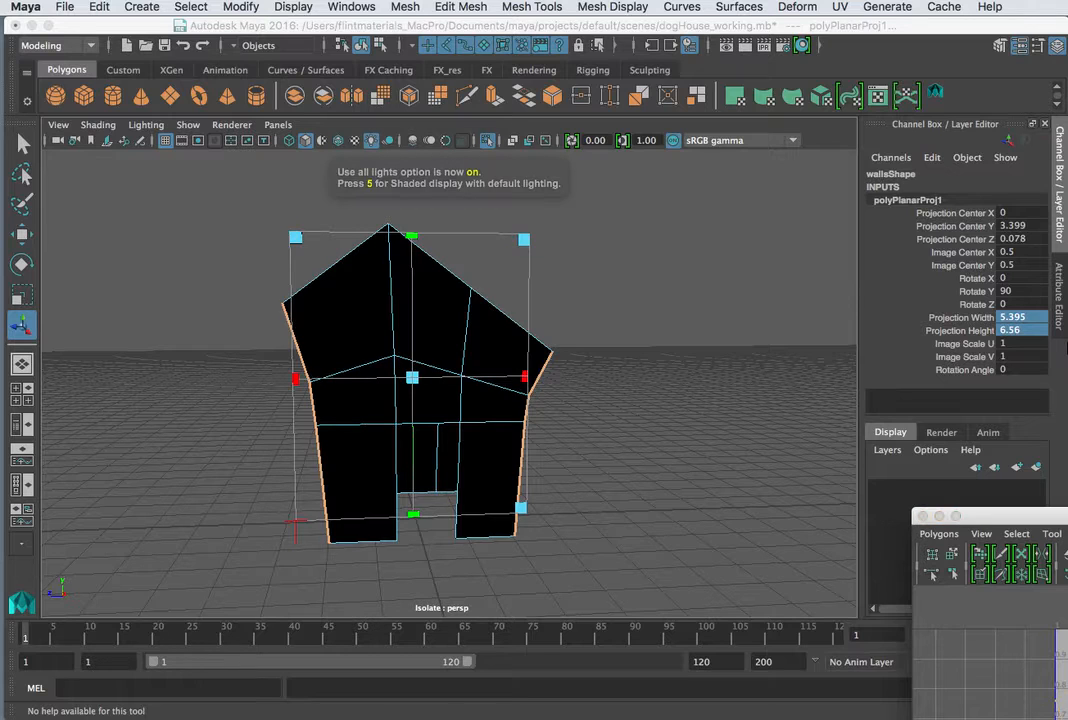
{"action": "left_click", "coordinate": [1020, 318]}
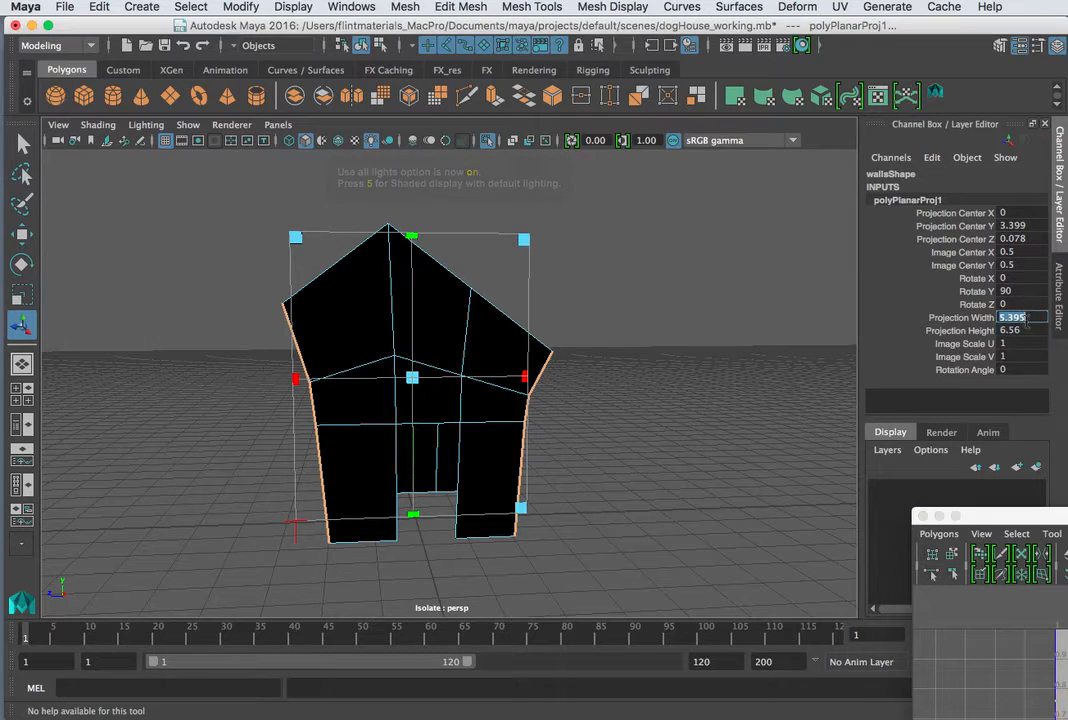
{"action": "type", "text": "7"}
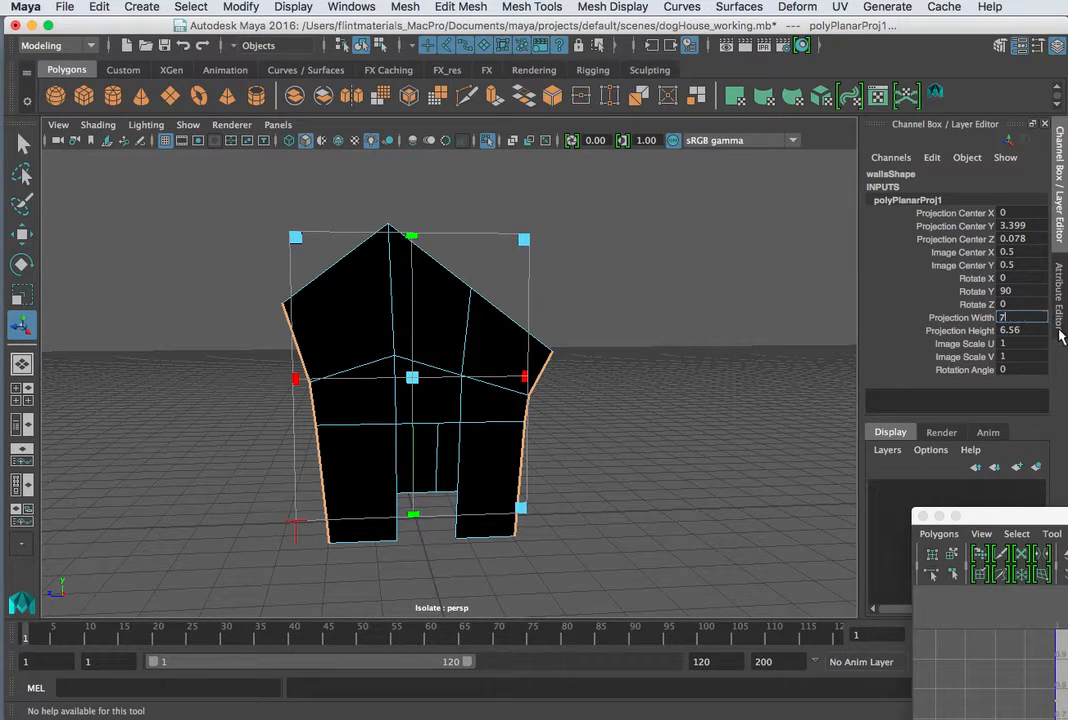
{"action": "key", "text": "Tab"}
{"action": "type", "text": "7"}
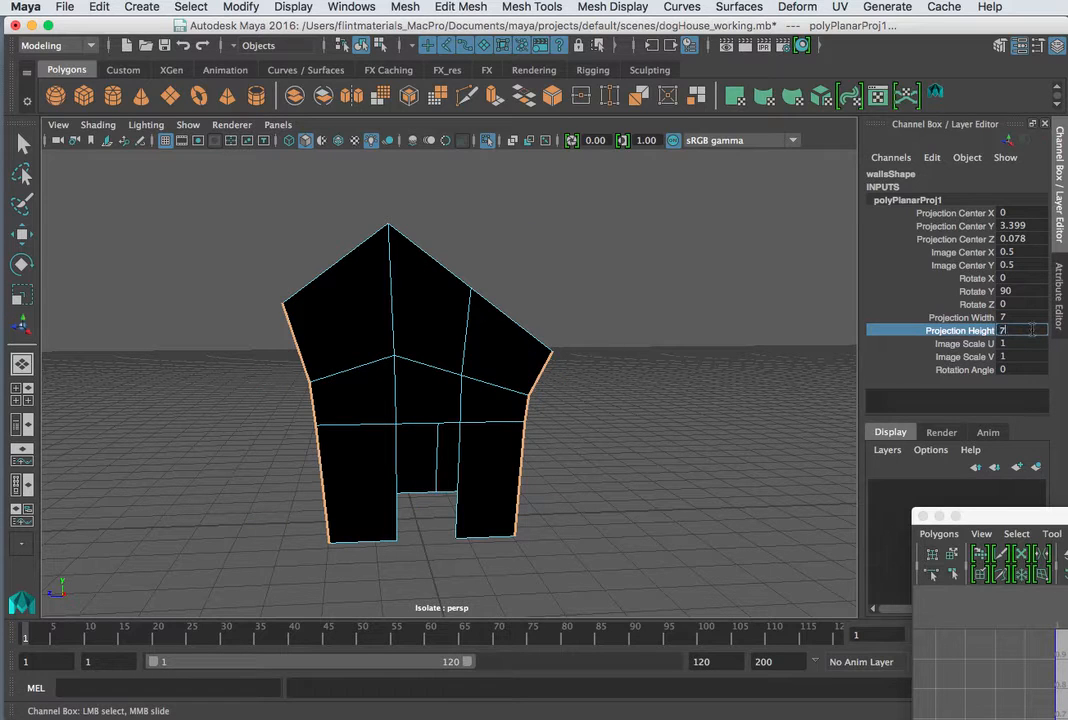
{"action": "key", "text": "Return"}
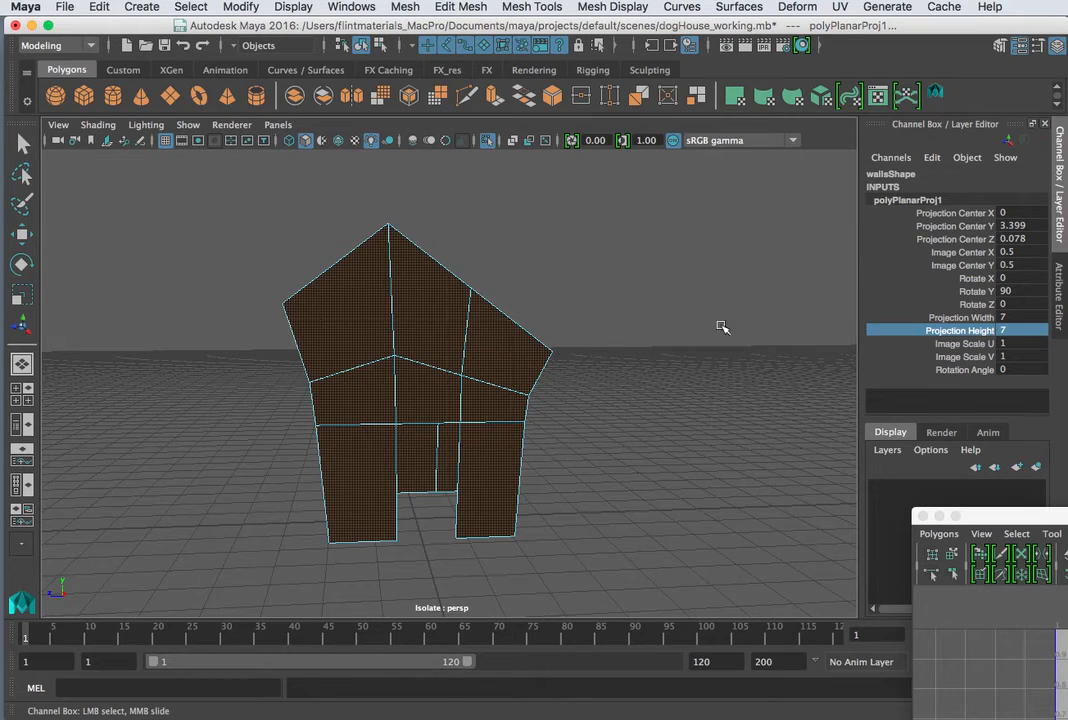
Step: Return the walls to object mode, select their polyPlanarProj1 input, and place the UV Editor beside the model
{"action": "left_click", "coordinate": [633, 311]}
{"action": "right_click_drag", "start_coordinate": [429, 336], "coordinate": [500, 328]}
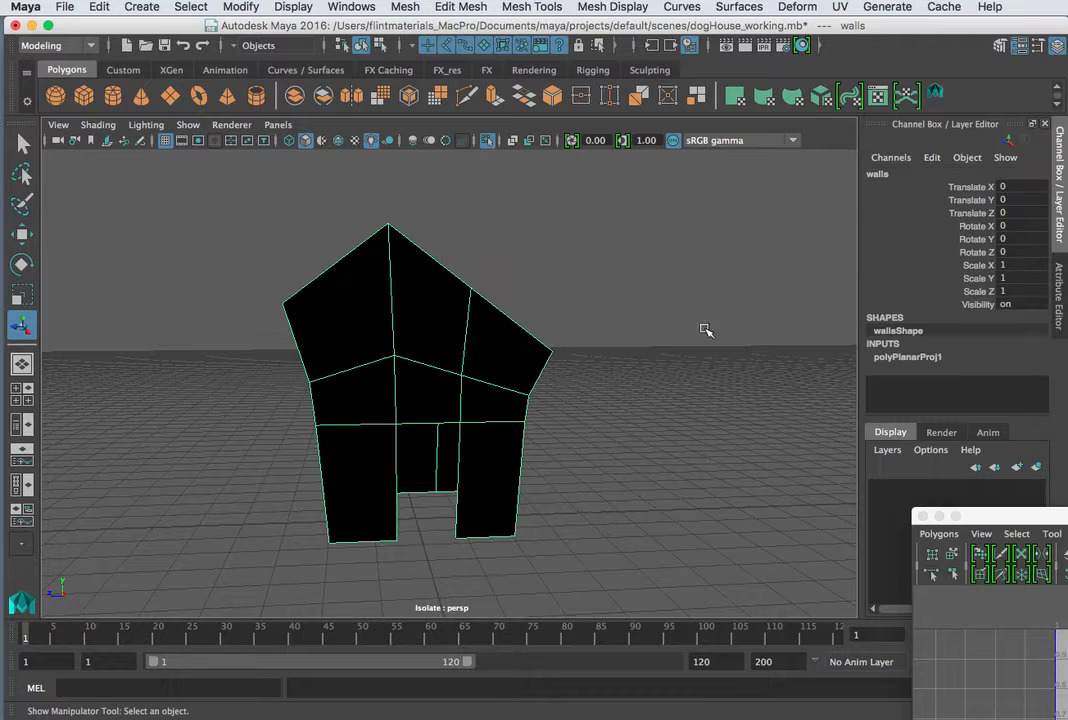
{"action": "double_click", "coordinate": [905, 356]}
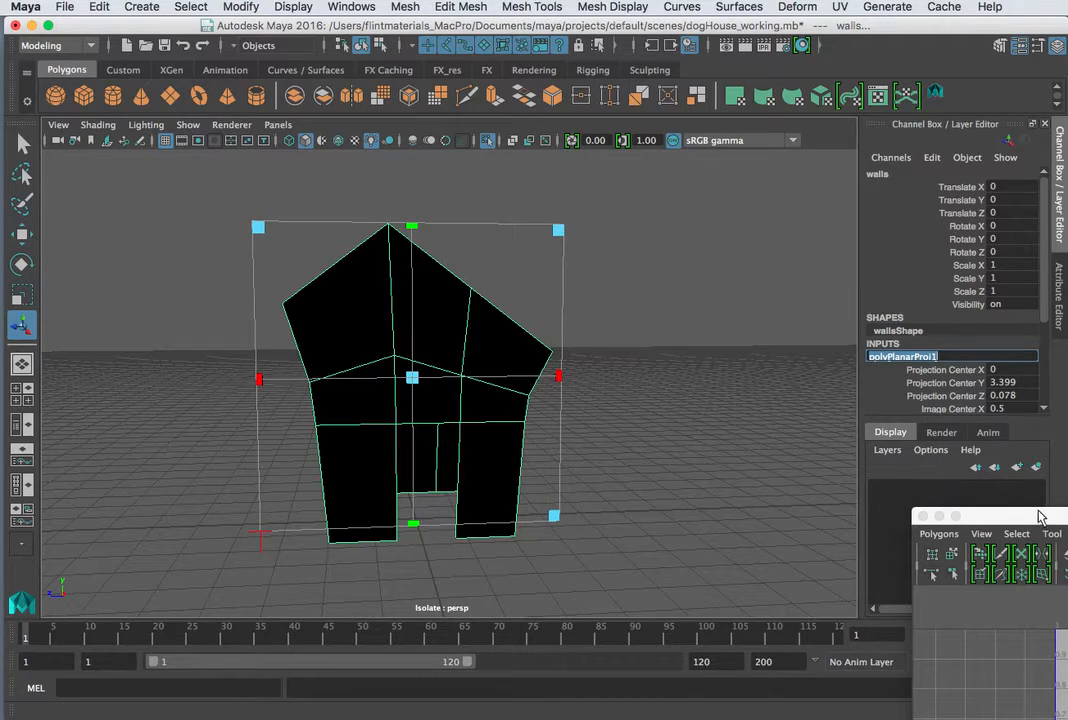
{"action": "left_click_drag", "start_coordinate": [1039, 517], "coordinate": [527, 104]}
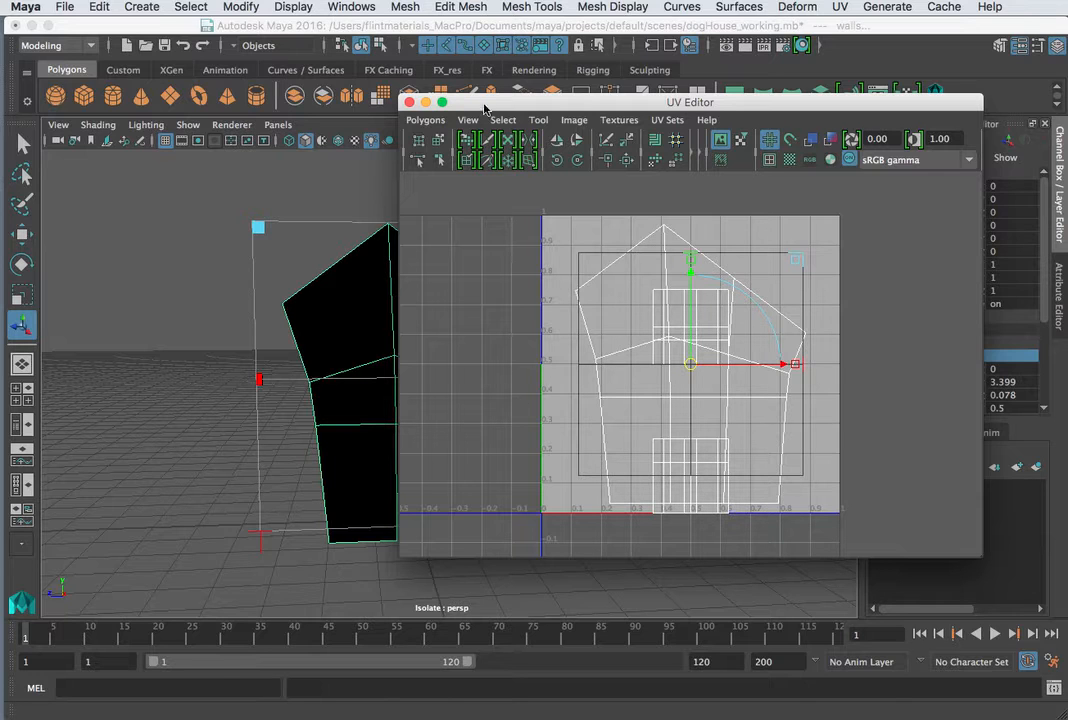
{"action": "left_click_drag", "start_coordinate": [590, 103], "coordinate": [810, 118]}
{"action": "scroll", "coordinate": [417, 346], "scroll_direction": "down", "scroll_amount": 2}
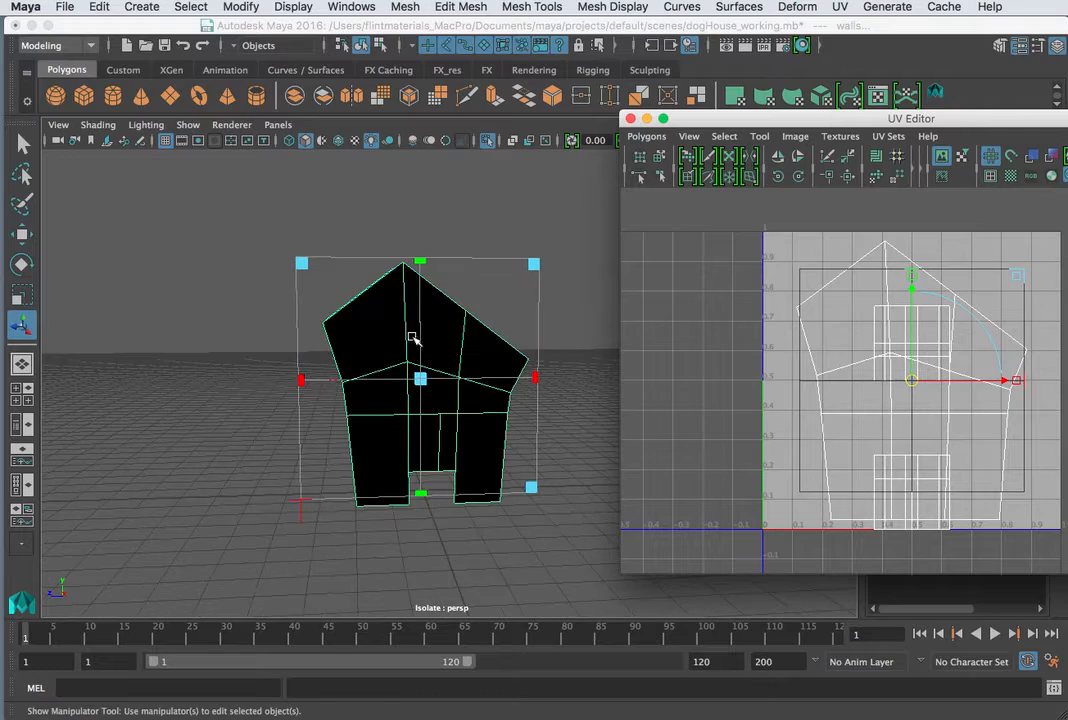
Step: Move the doorless back wall's UV shell out of the 0–1 space toward negative U with the Move UV Shell tool
{"action": "left_click_drag", "start_coordinate": [437, 361], "coordinate": [295, 332], "text": "alt"}
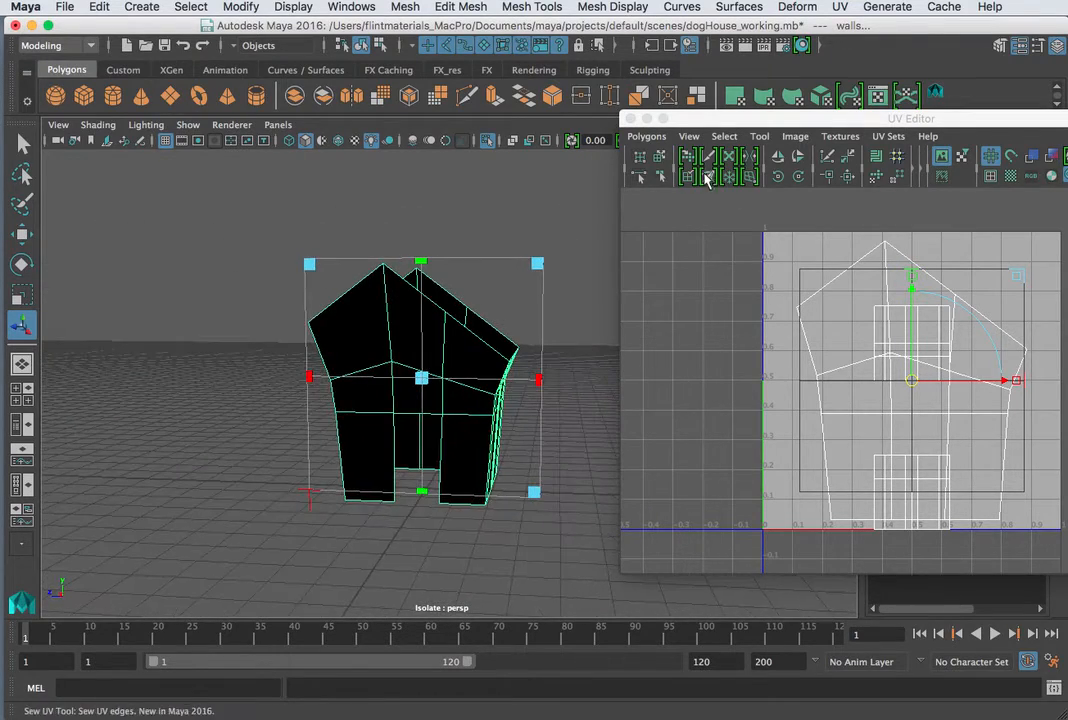
{"action": "left_click", "coordinate": [660, 158]}
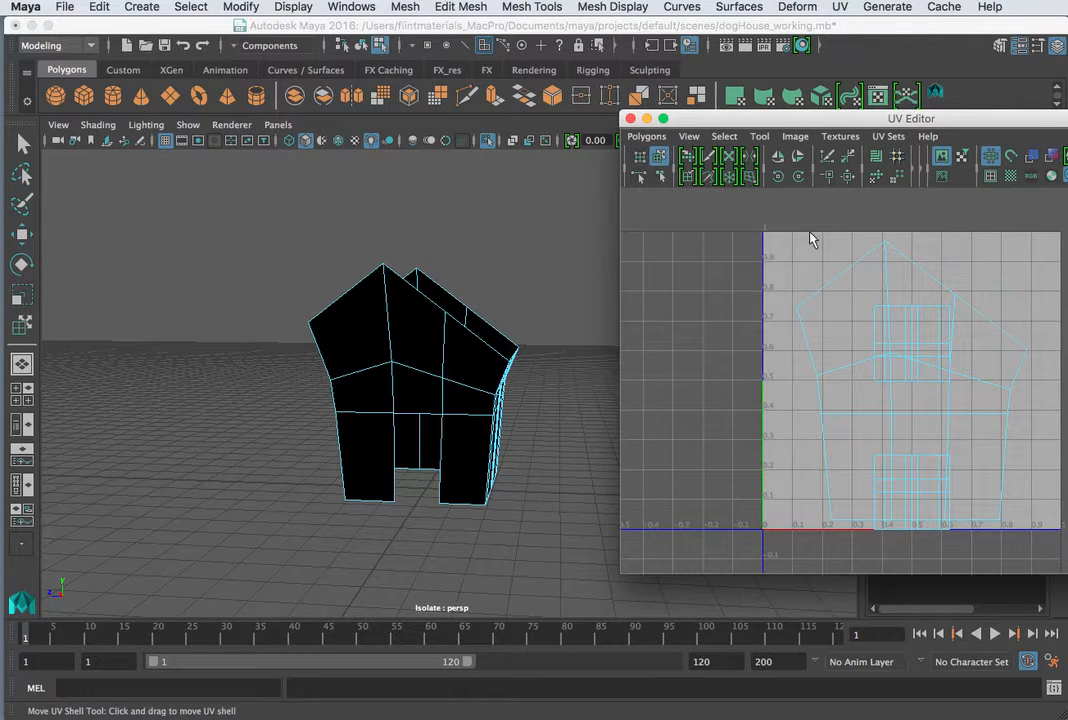
{"action": "left_click", "coordinate": [877, 339]}
{"action": "left_click", "coordinate": [840, 367]}
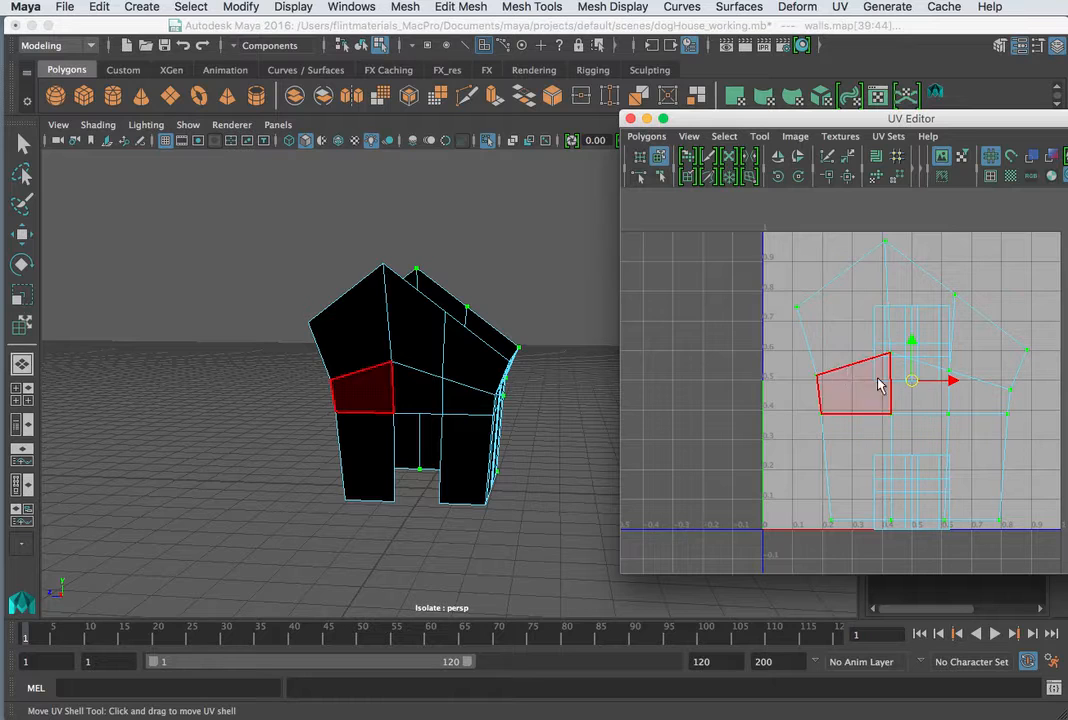
{"action": "left_click_drag", "start_coordinate": [954, 377], "coordinate": [697, 383]}
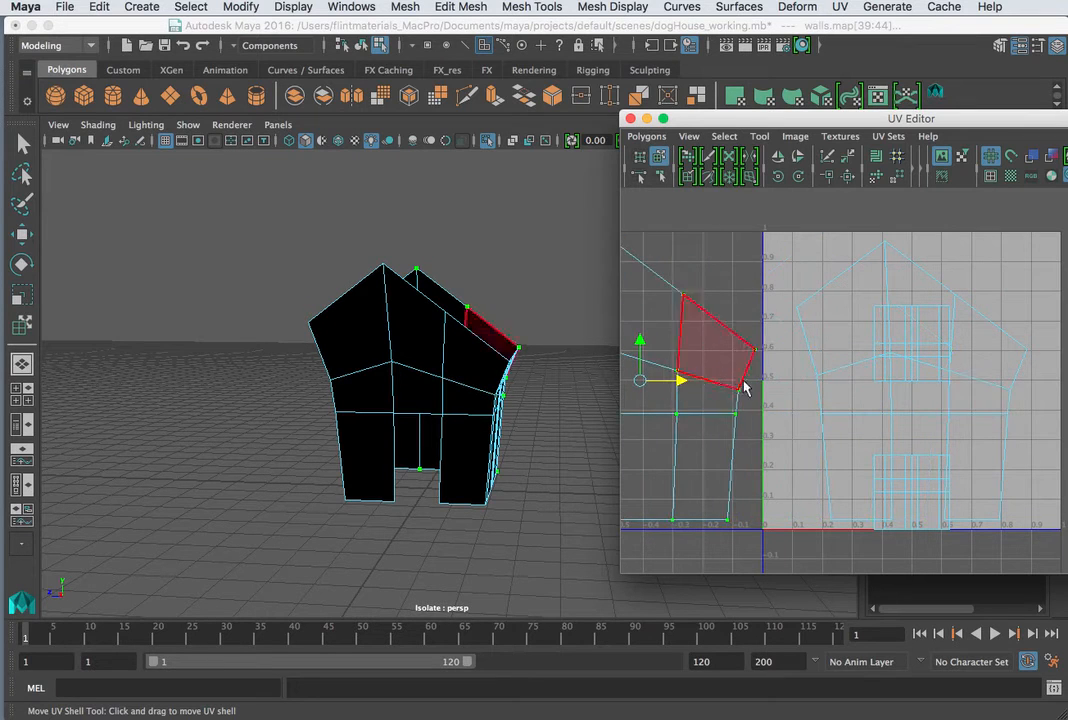
Step: Move the front wall's UV shell, the one with the door opening, beyond the 0–1 space toward positive U
{"action": "scroll", "coordinate": [770, 381], "scroll_direction": "down", "scroll_amount": 4}
{"action": "left_click", "coordinate": [878, 345]}
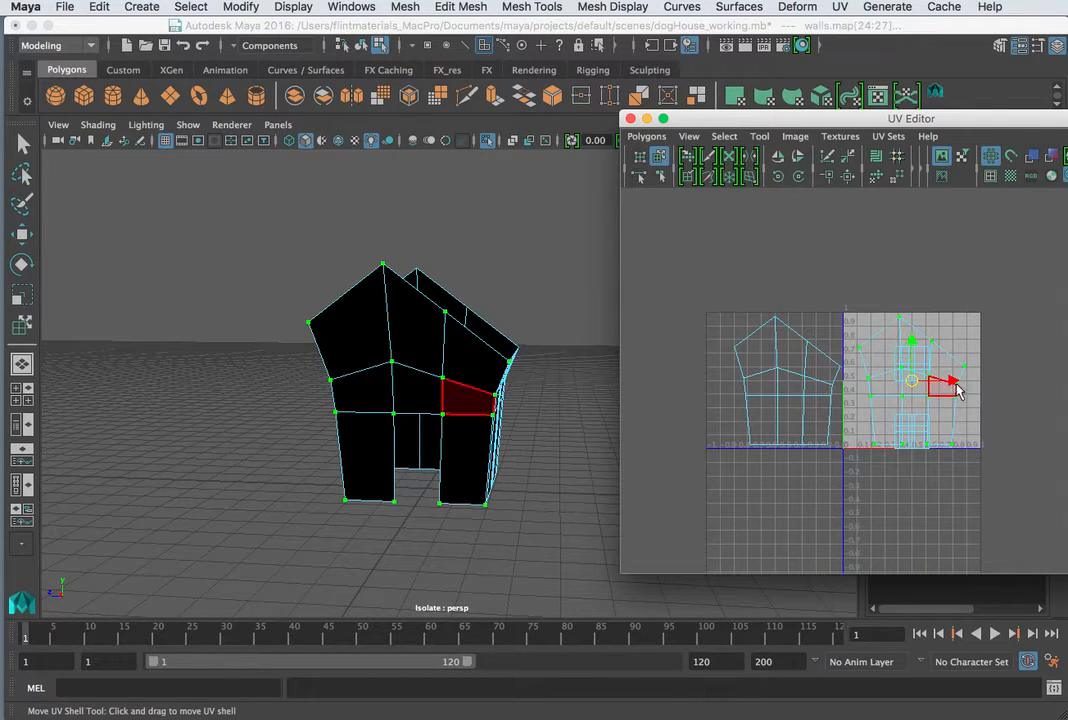
{"action": "left_click_drag", "start_coordinate": [954, 381], "coordinate": [1060, 382]}
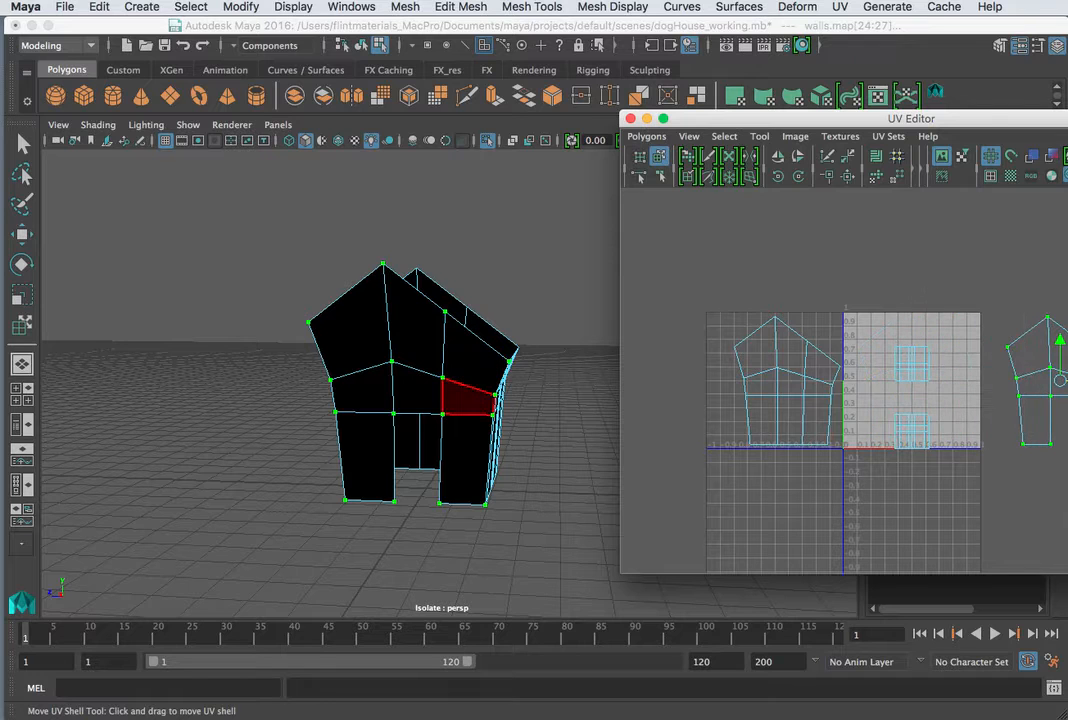
{"action": "scroll", "coordinate": [811, 312], "scroll_direction": "up", "scroll_amount": 4}
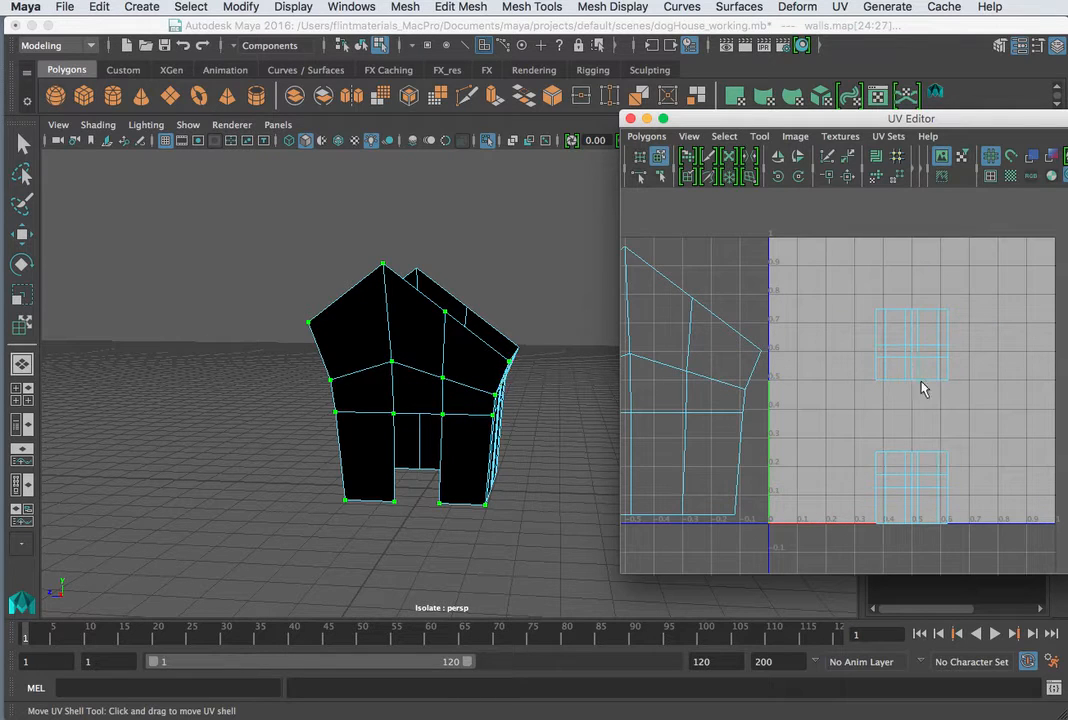
{"action": "left_click_drag", "start_coordinate": [540, 425], "coordinate": [365, 410], "text": "alt"}
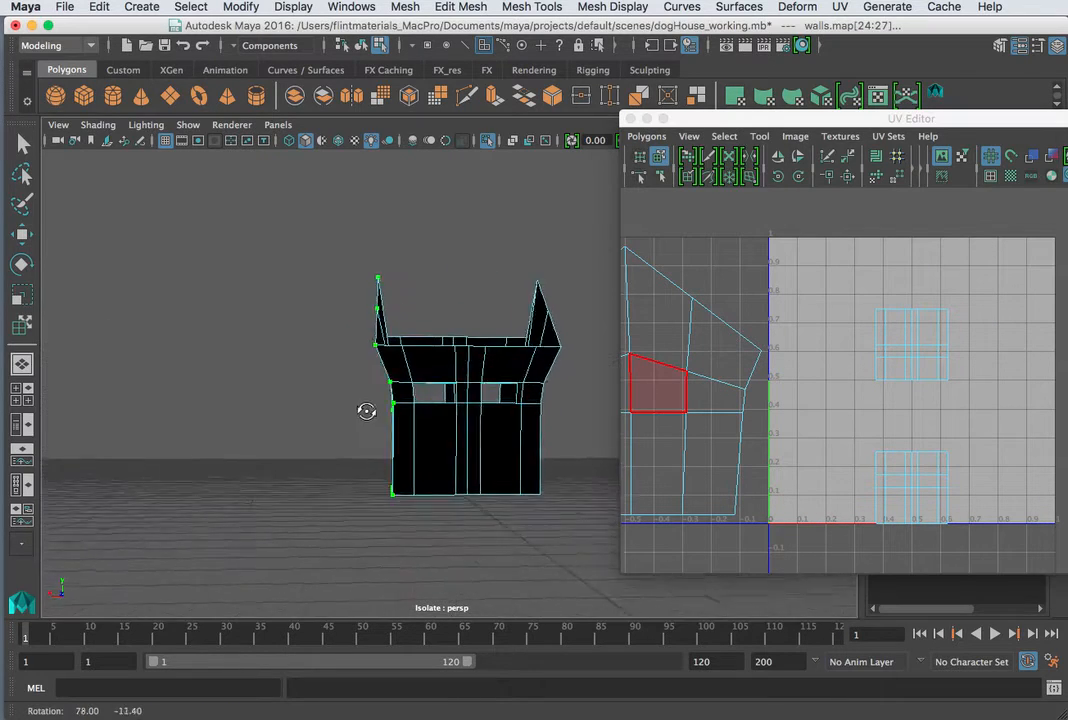
{"action": "right_click_drag", "start_coordinate": [494, 428], "coordinate": [489, 438]}
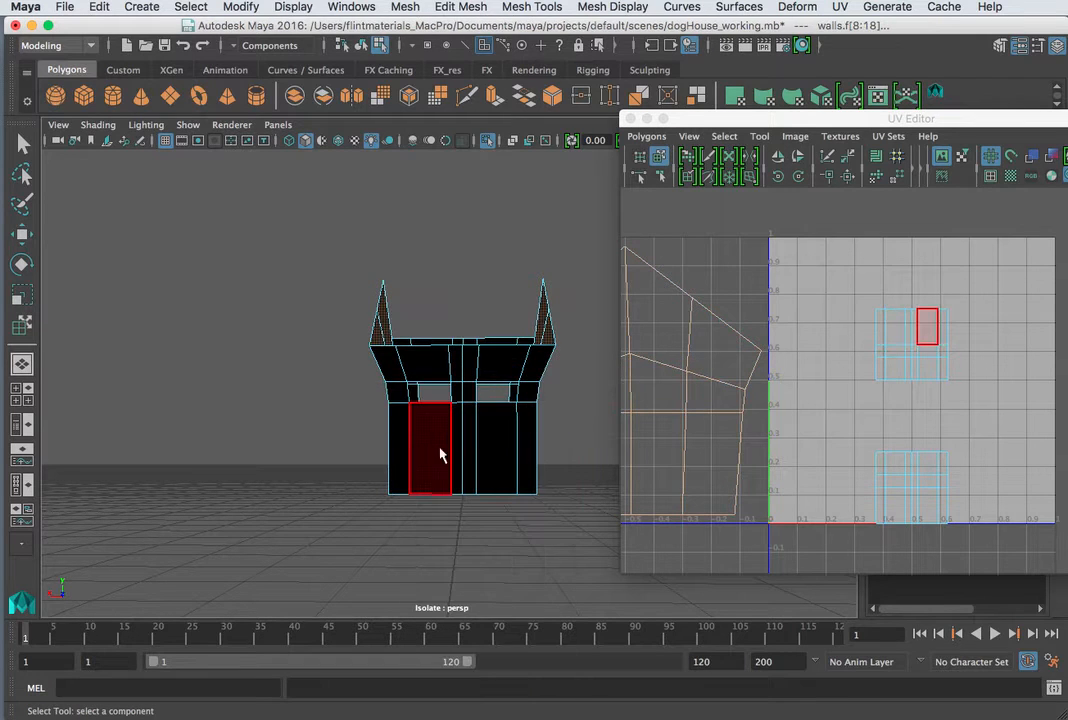
{"action": "left_click", "coordinate": [453, 287]}
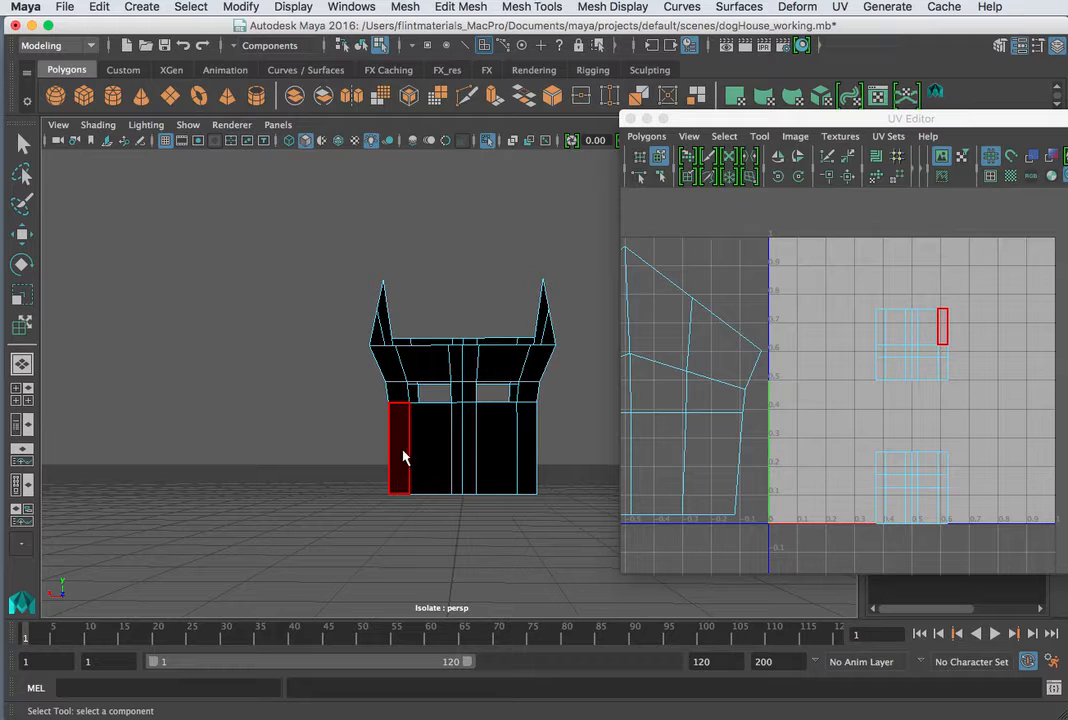
{"action": "left_click", "coordinate": [495, 460]}
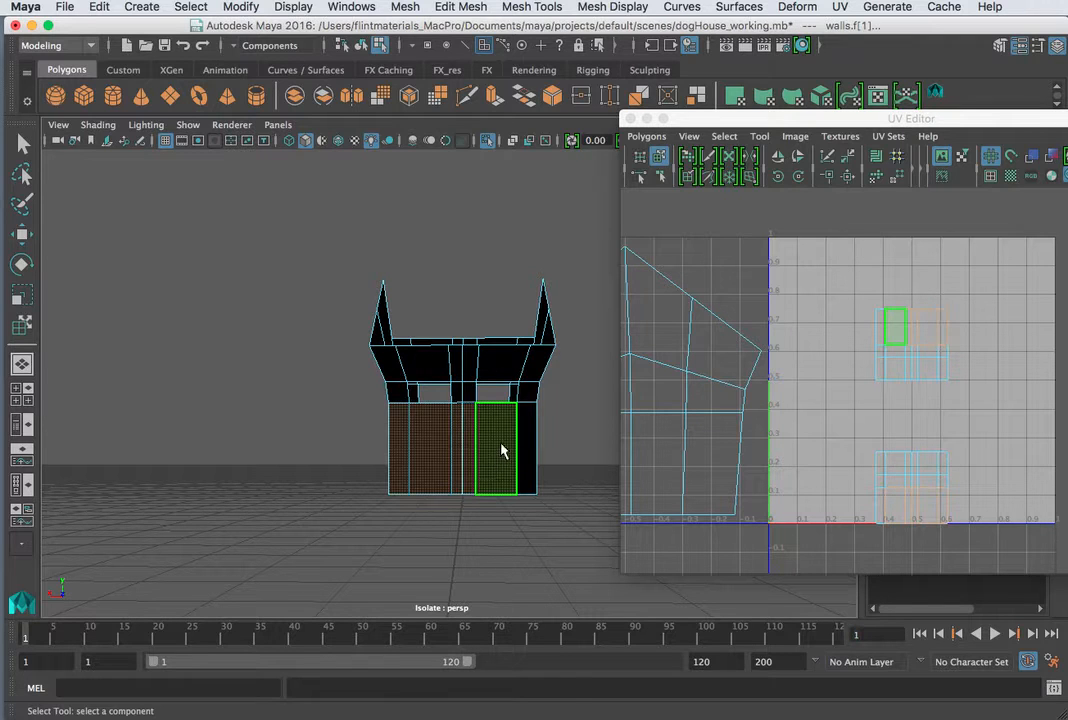
{"action": "right_click_drag", "start_coordinate": [499, 394], "coordinate": [503, 450]}
{"action": "left_click", "coordinate": [544, 453]}
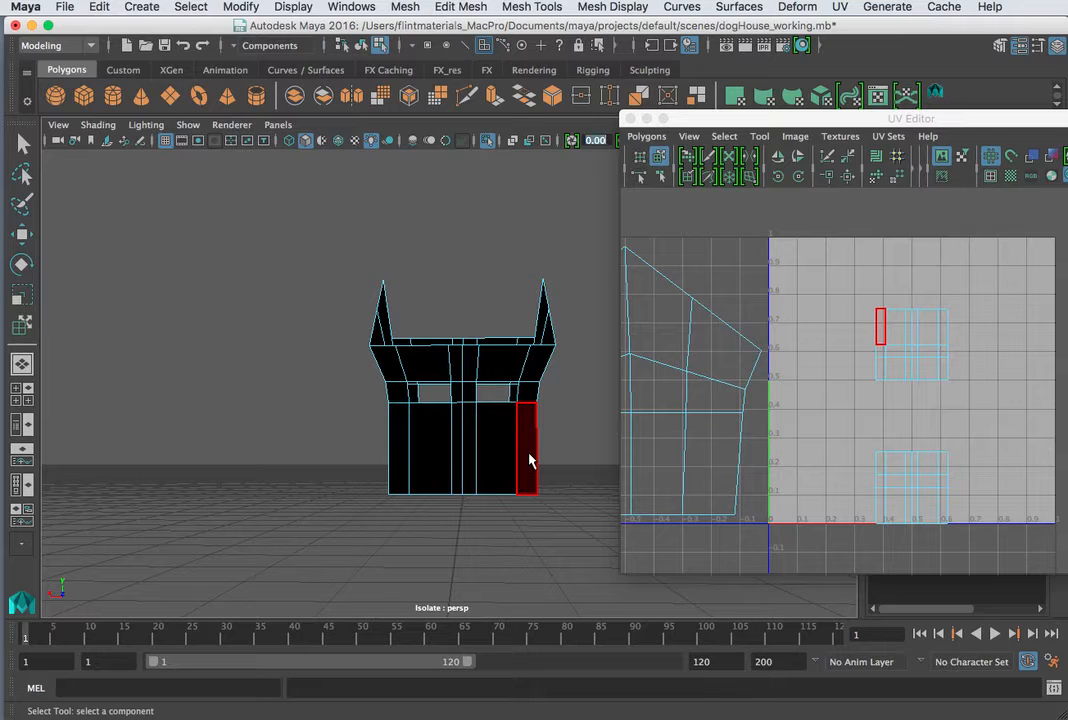
{"action": "left_click", "coordinate": [502, 465]}
{"action": "mouse_move", "coordinate": [519, 458]}
{"action": "right_mouse_down"}
{"action": "mouse_move", "coordinate": [520, 442]}
{"action": "mouse_move", "coordinate": [527, 447]}
{"action": "right_mouse_up"}
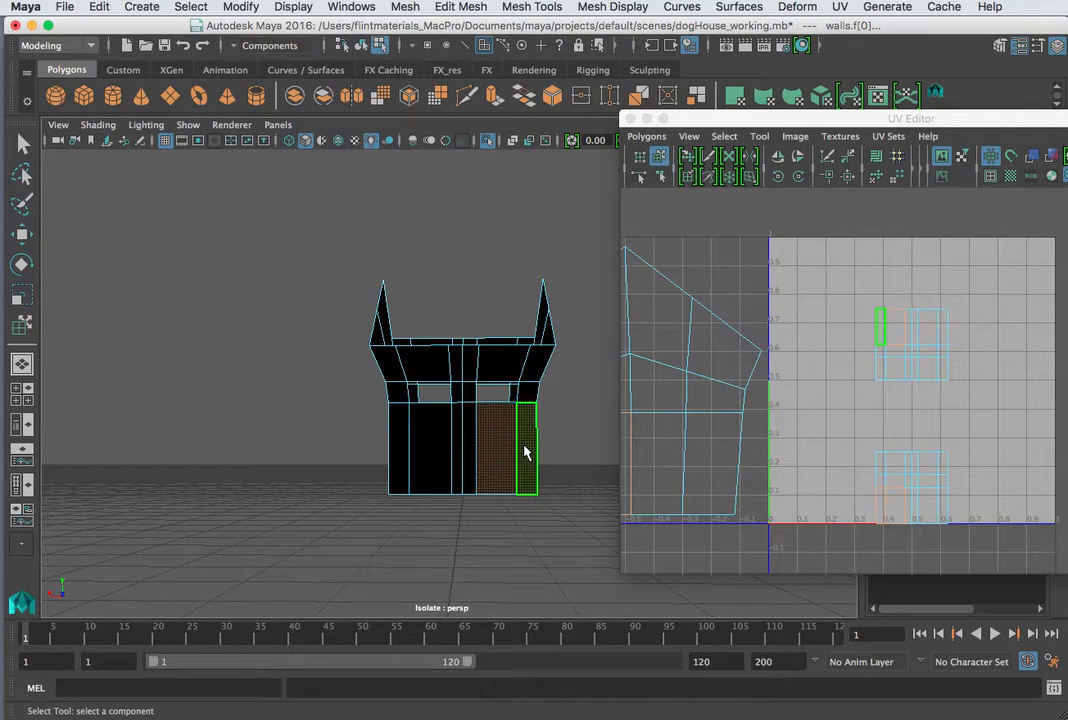
{"action": "left_click_drag", "start_coordinate": [459, 451], "coordinate": [457, 451]}
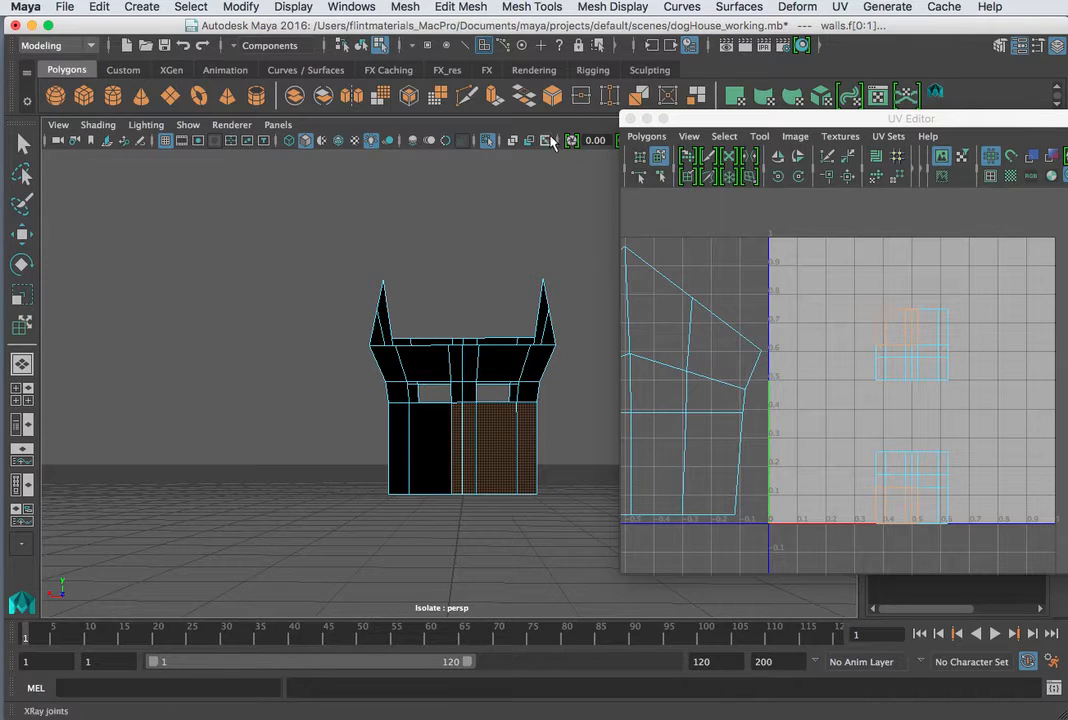
{"action": "left_click", "coordinate": [491, 230]}
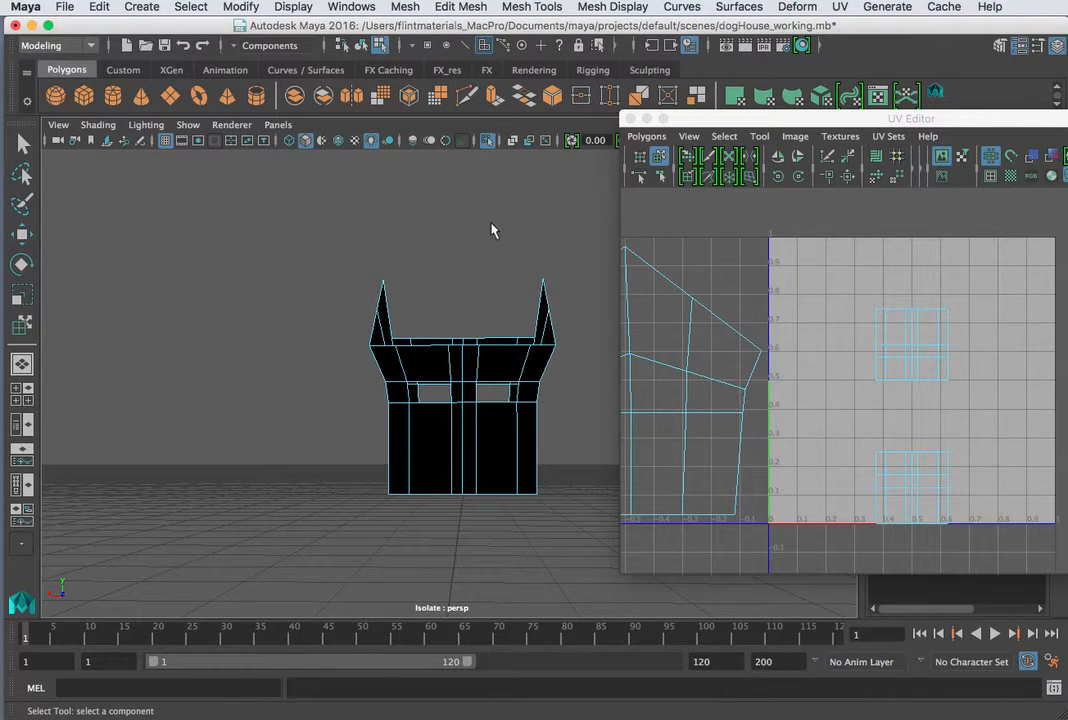
Step: Switch to the Select Tool in face mode and select all the faces of one side wall around its window openings
{"action": "left_click", "coordinate": [30, 146]}
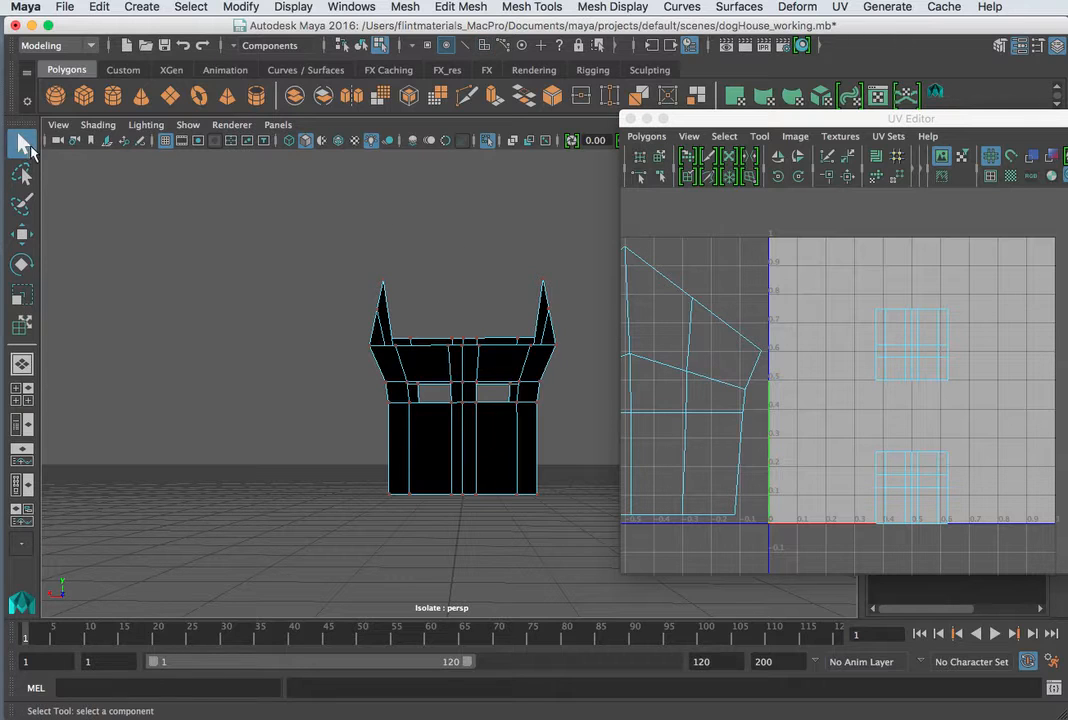
{"action": "right_click_drag", "start_coordinate": [496, 395], "coordinate": [494, 436]}
{"action": "left_click", "coordinate": [522, 445]}
{"action": "mouse_move", "coordinate": [531, 440]}
{"action": "left_mouse_down"}
{"action": "mouse_move", "coordinate": [408, 436]}
{"action": "mouse_move", "coordinate": [393, 389]}
{"action": "mouse_move", "coordinate": [460, 368]}
{"action": "mouse_move", "coordinate": [527, 367]}
{"action": "mouse_move", "coordinate": [479, 394]}
{"action": "left_mouse_up"}
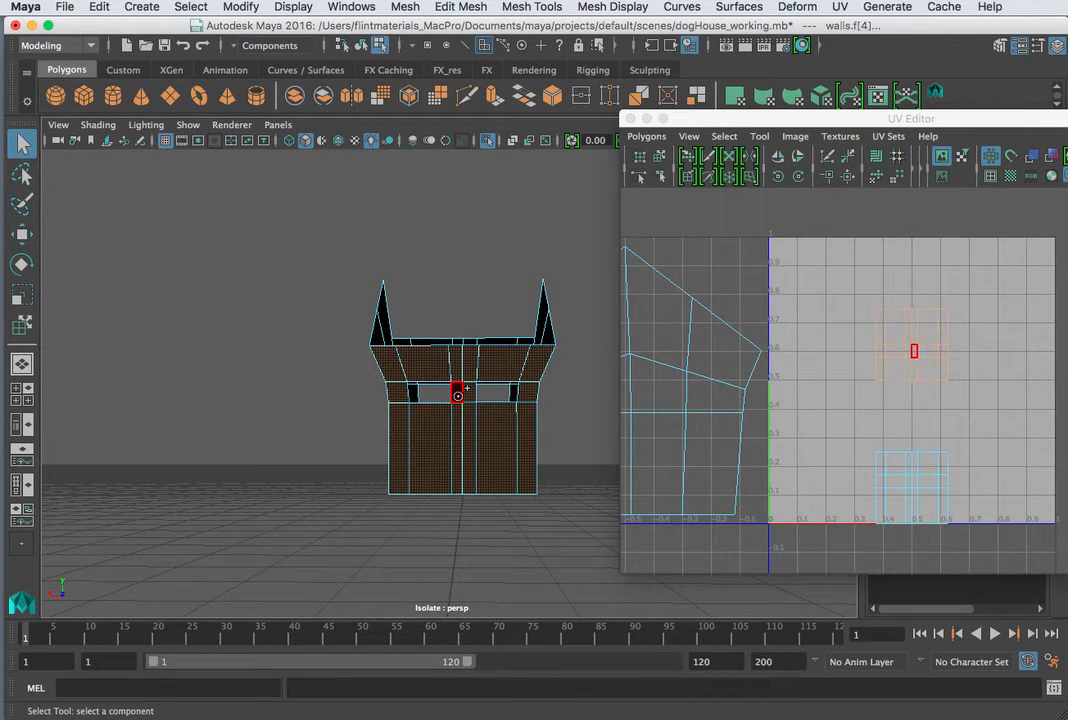
{"action": "left_click", "coordinate": [453, 450]}
Step: Add all the faces of the opposite side wall to the face selection
{"action": "left_click_drag", "start_coordinate": [453, 451], "coordinate": [790, 459], "text": "alt"}
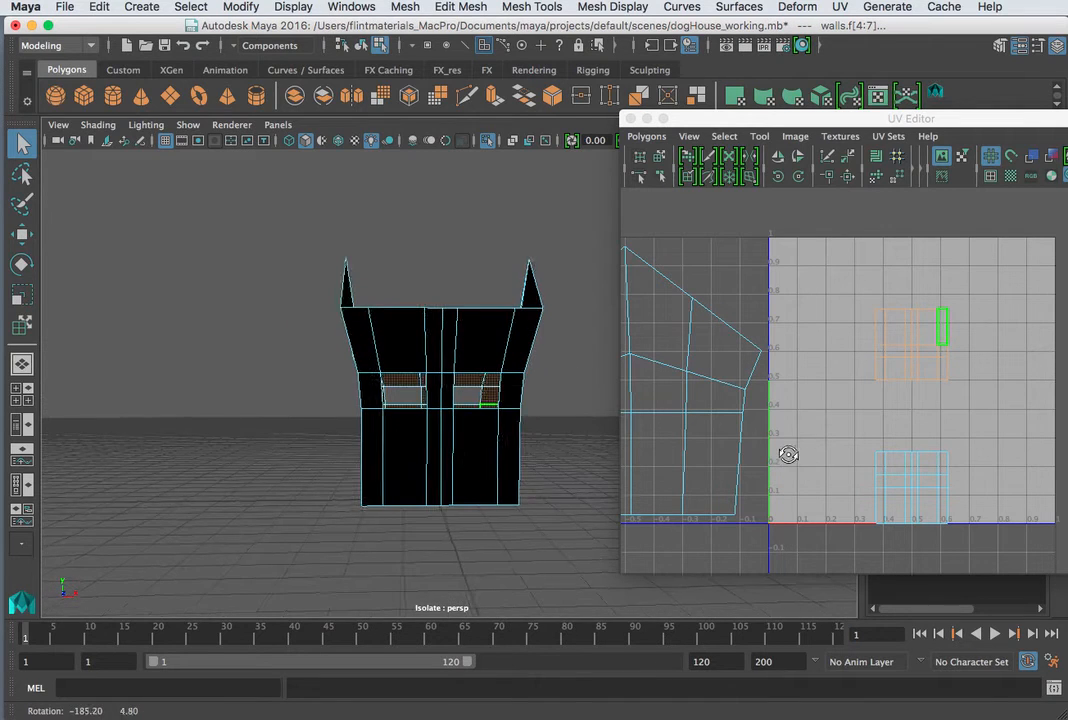
{"action": "mouse_move", "coordinate": [372, 347]}
{"action": "left_mouse_down"}
{"action": "mouse_move", "coordinate": [513, 348]}
{"action": "mouse_move", "coordinate": [515, 429]}
{"action": "mouse_move", "coordinate": [415, 455]}
{"action": "mouse_move", "coordinate": [372, 441]}
{"action": "mouse_move", "coordinate": [371, 397]}
{"action": "left_mouse_up"}
{"action": "left_click", "coordinate": [437, 394], "text": "shift"}
{"action": "left_click", "coordinate": [450, 394], "text": "shift"}
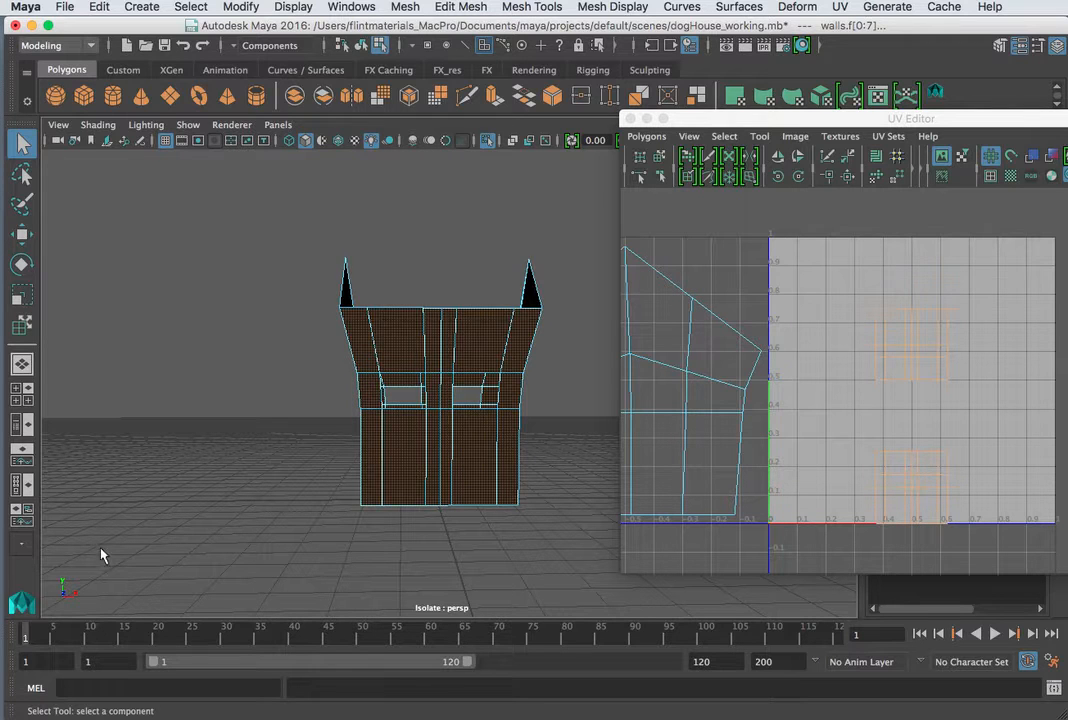
Step: Apply a planar UV projection to the selected side wall faces, fitted to the bounding box and projected from the Z axis
{"action": "left_click_drag", "start_coordinate": [66, 600], "coordinate": [268, 535], "text": "alt"}
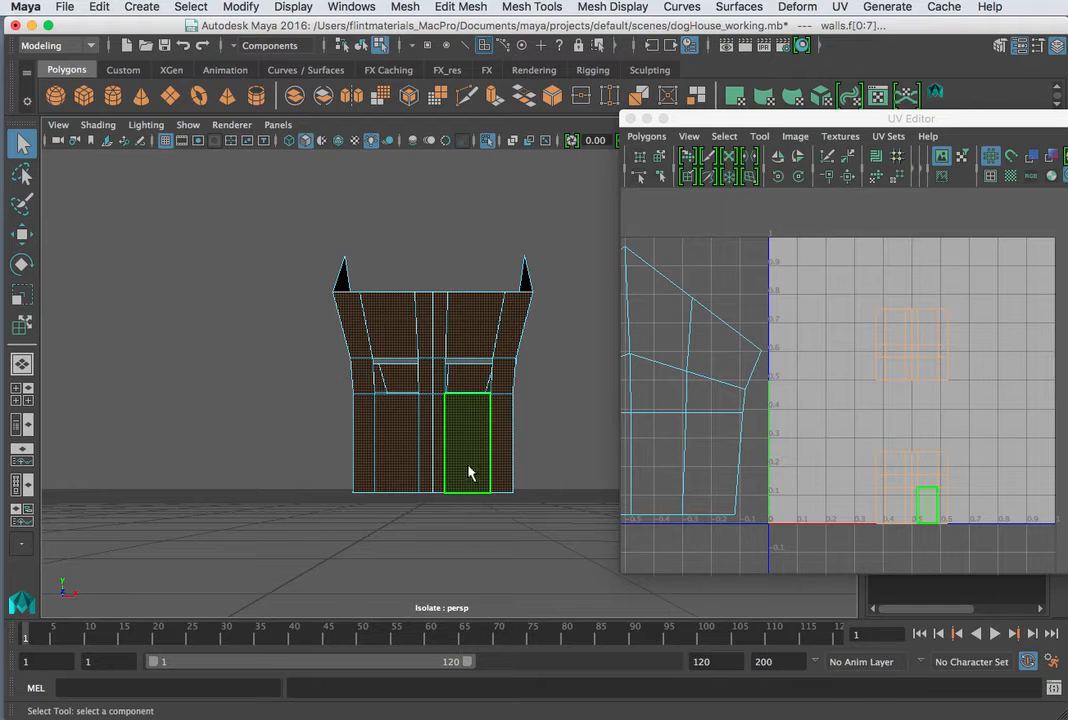
{"action": "mouse_move", "coordinate": [455, 443]}
{"action": "left_mouse_down", "text": "alt"}
{"action": "mouse_move", "coordinate": [543, 434]}
{"action": "mouse_move", "coordinate": [458, 472]}
{"action": "mouse_move", "coordinate": [448, 452]}
{"action": "left_mouse_up", "text": "alt"}
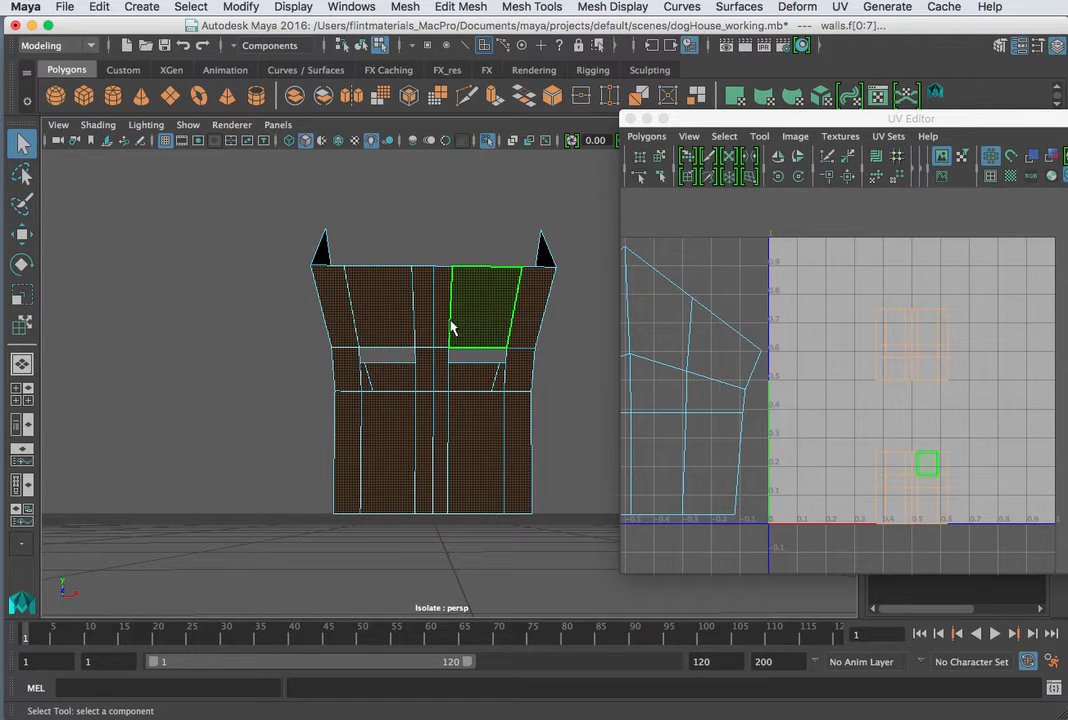
{"action": "left_click_drag", "start_coordinate": [509, 400], "coordinate": [434, 506], "text": "alt"}
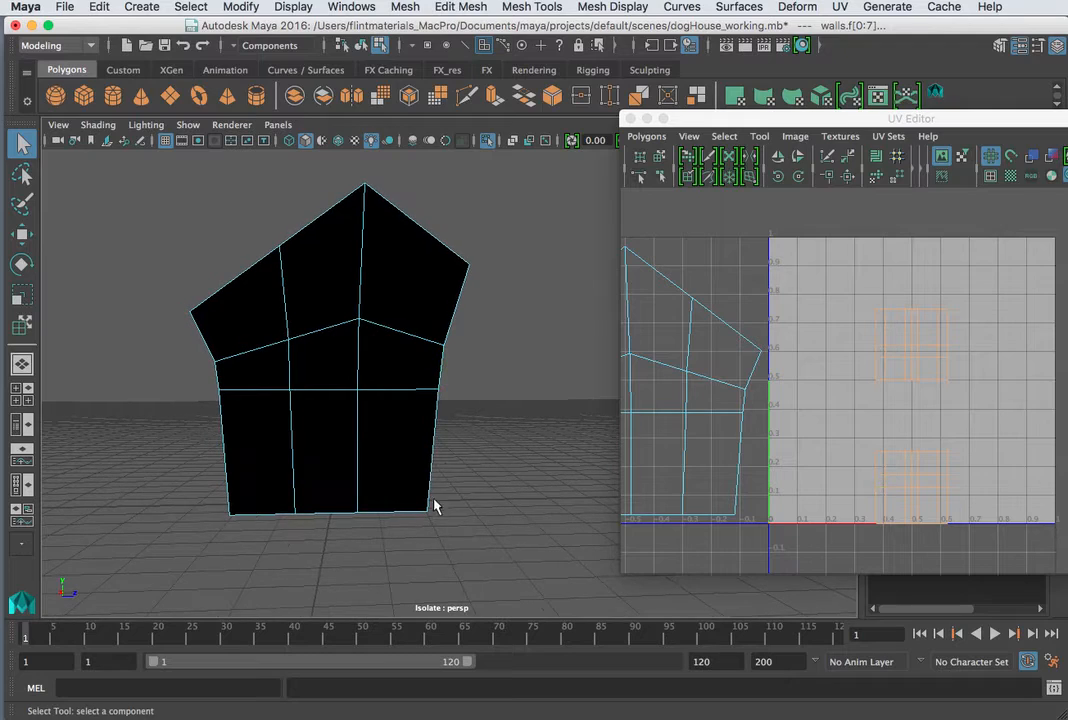
{"action": "left_click_drag", "start_coordinate": [484, 315], "coordinate": [290, 335], "text": "alt"}
{"action": "left_click_drag", "start_coordinate": [453, 381], "coordinate": [255, 410], "text": "alt"}
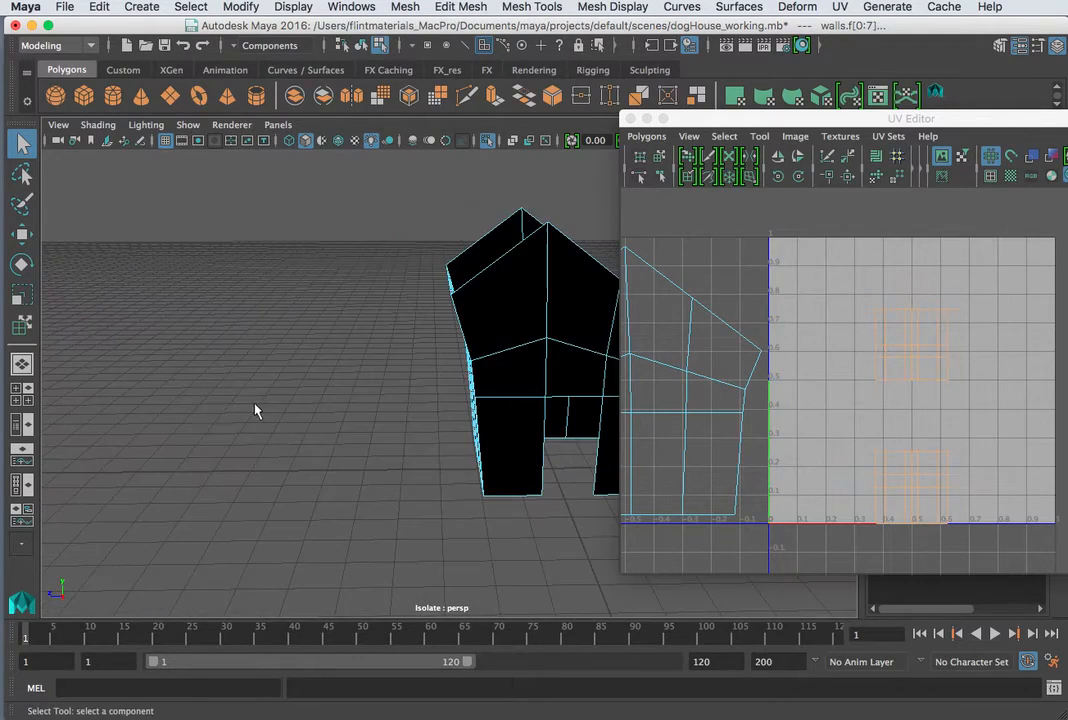
{"action": "left_click_drag", "start_coordinate": [441, 393], "coordinate": [534, 440], "text": "alt"}
{"action": "left_click", "coordinate": [840, 8]}
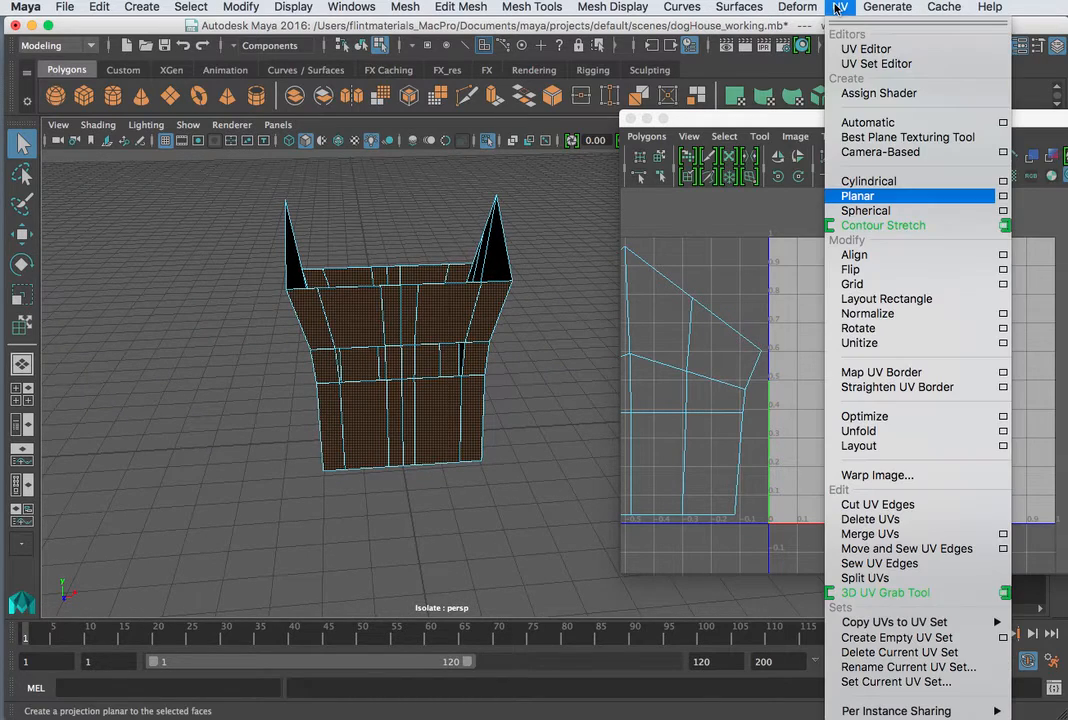
{"action": "left_click", "coordinate": [857, 196]}
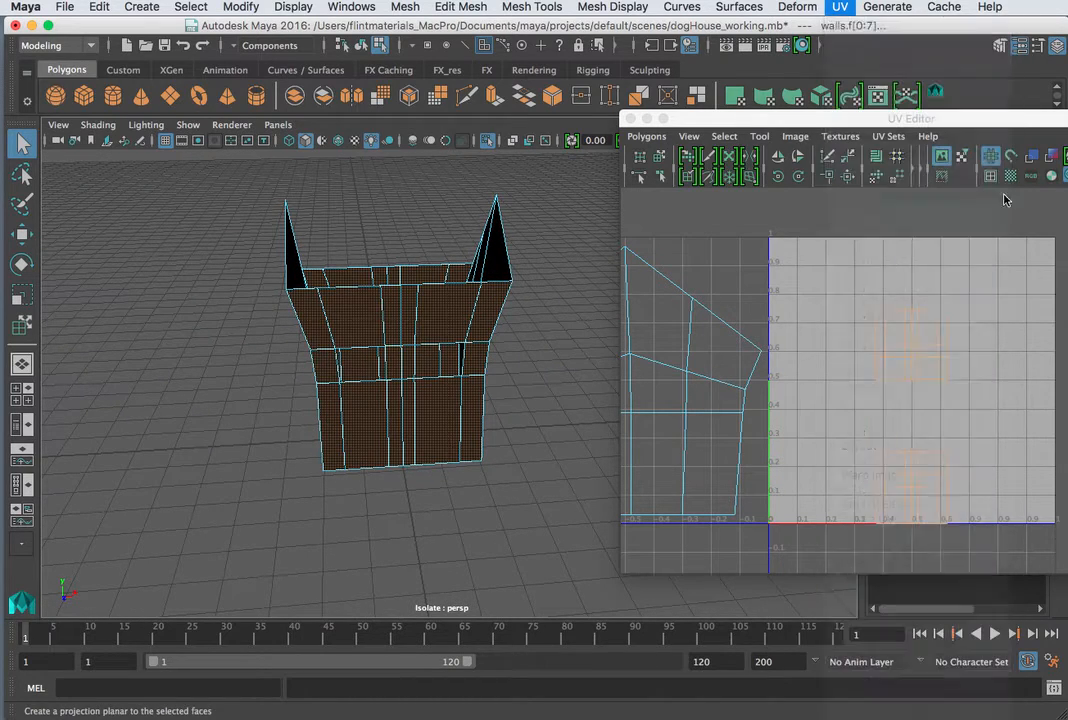
{"action": "left_click_drag", "start_coordinate": [1064, 232], "coordinate": [479, 154]}
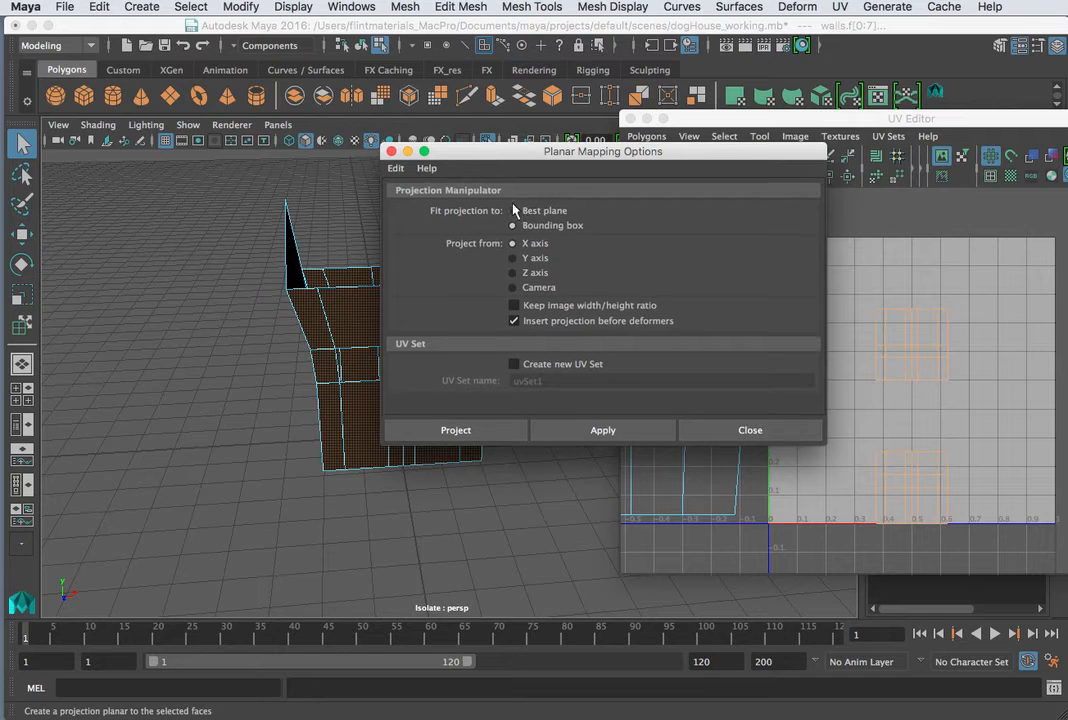
{"action": "left_click", "coordinate": [514, 273]}
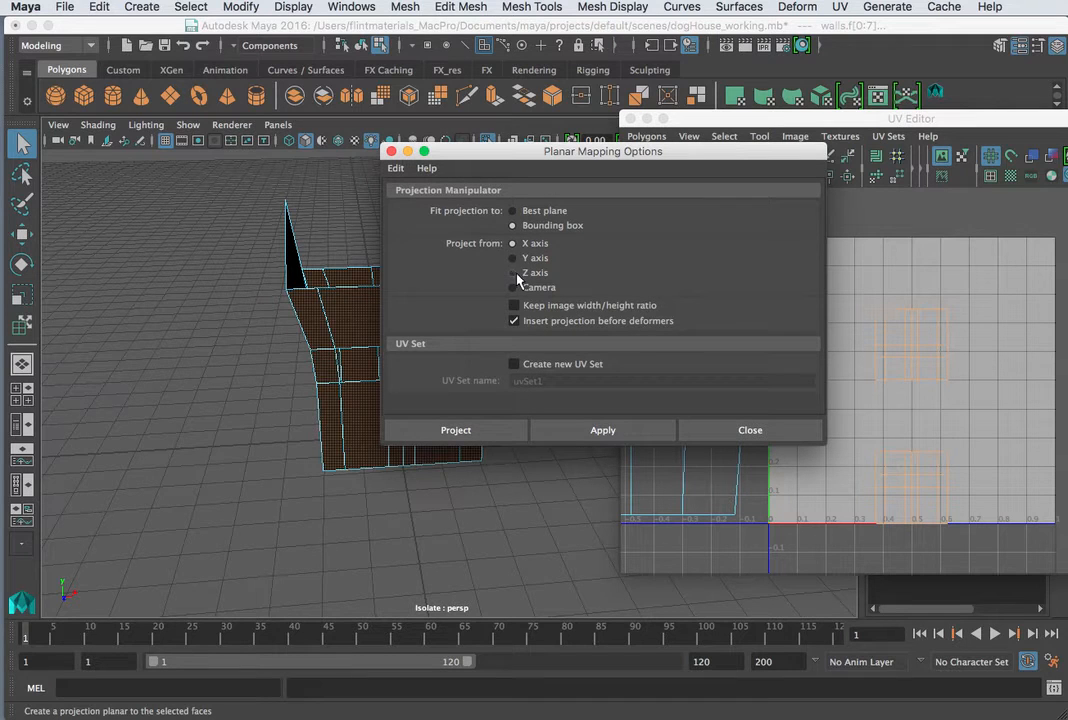
{"action": "left_click", "coordinate": [615, 432]}
Step: Examine the side walls' projected UVs in the UV Editor, then move the windows clear of the channel values
{"action": "left_click_drag", "start_coordinate": [580, 155], "coordinate": [1067, 593]}
{"action": "left_click_drag", "start_coordinate": [748, 118], "coordinate": [1052, 531]}
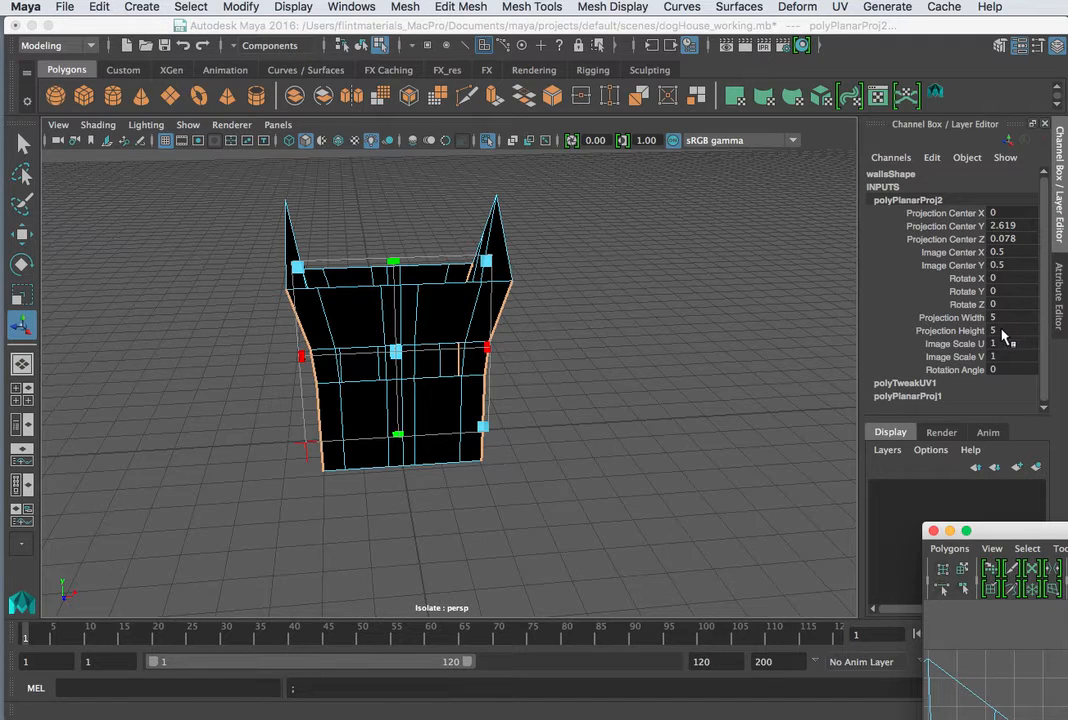
{"action": "left_click_drag", "start_coordinate": [1063, 536], "coordinate": [541, 134]}
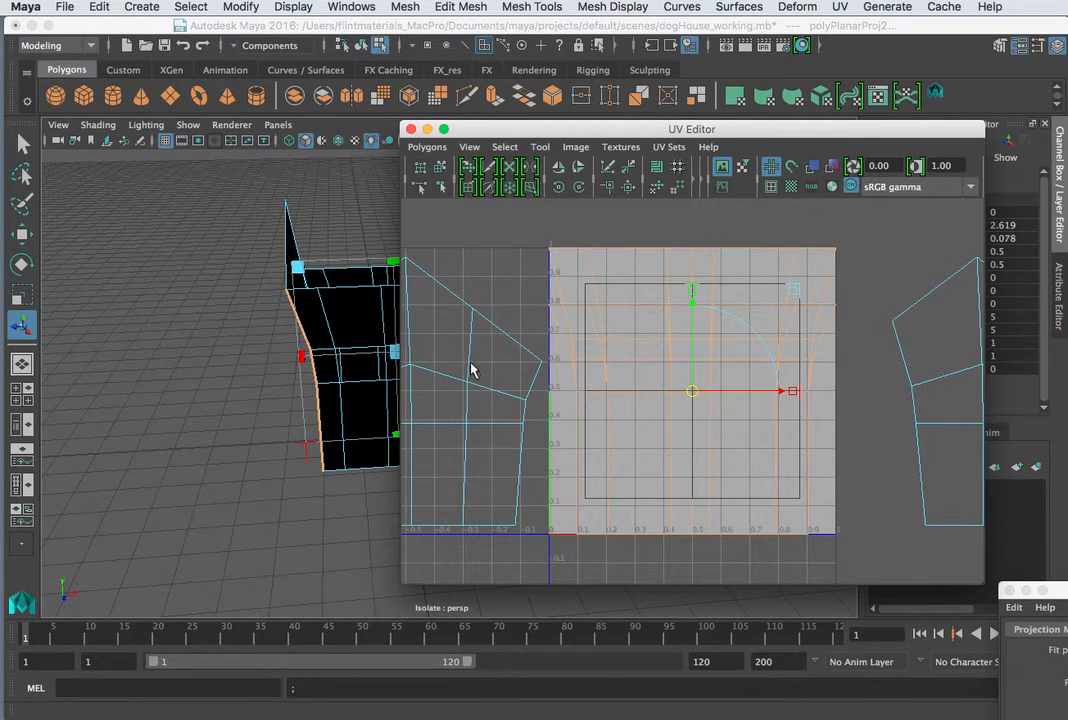
{"action": "left_click_drag", "start_coordinate": [543, 131], "coordinate": [1063, 513]}
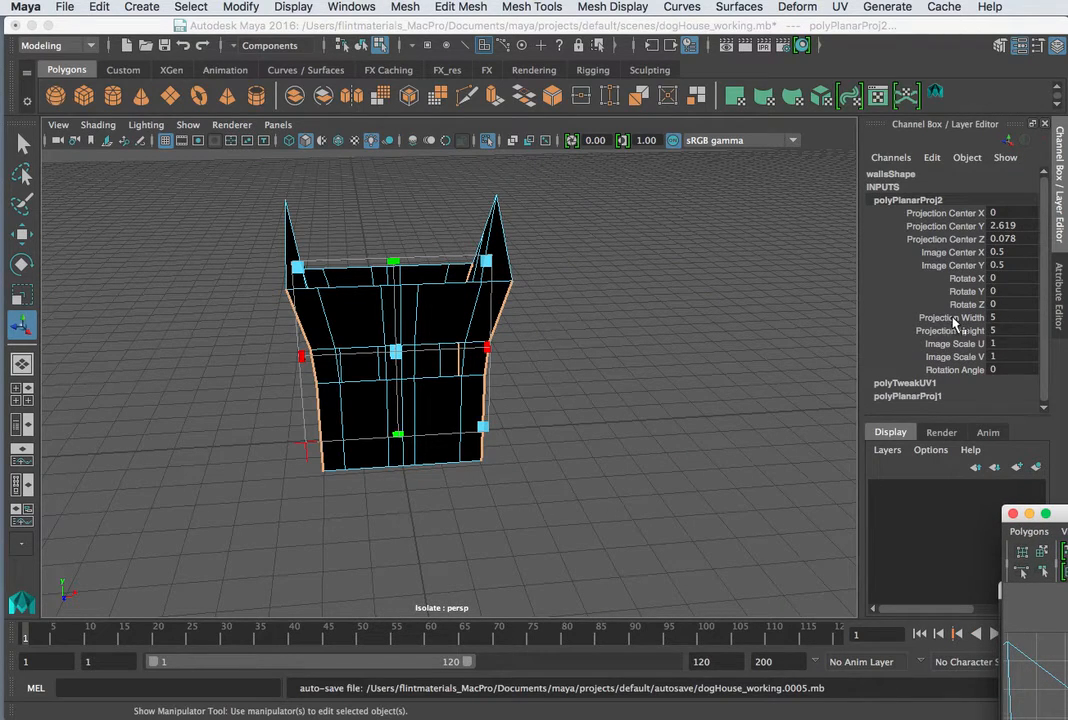
Step: Set the side wall projection's width and height both to 7, matching the front and back wall projection
{"action": "left_click_drag", "start_coordinate": [1003, 320], "coordinate": [1004, 331]}
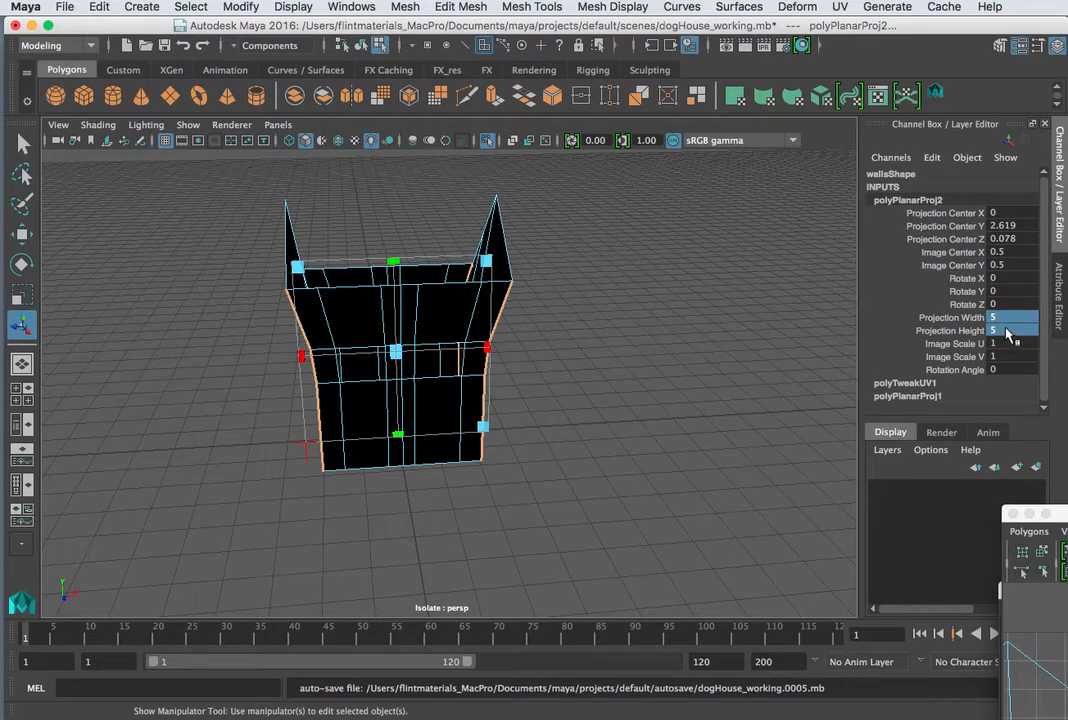
{"action": "left_click_drag", "start_coordinate": [300, 303], "coordinate": [467, 365], "text": "alt"}
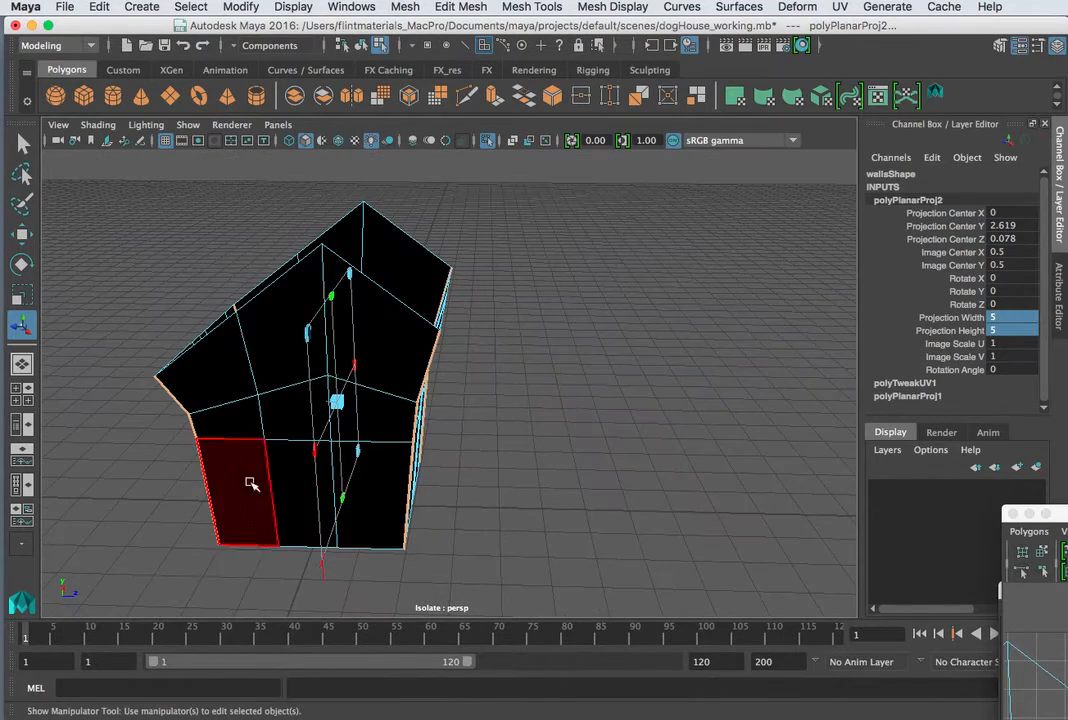
{"action": "left_click_drag", "start_coordinate": [620, 396], "coordinate": [760, 389], "text": "alt"}
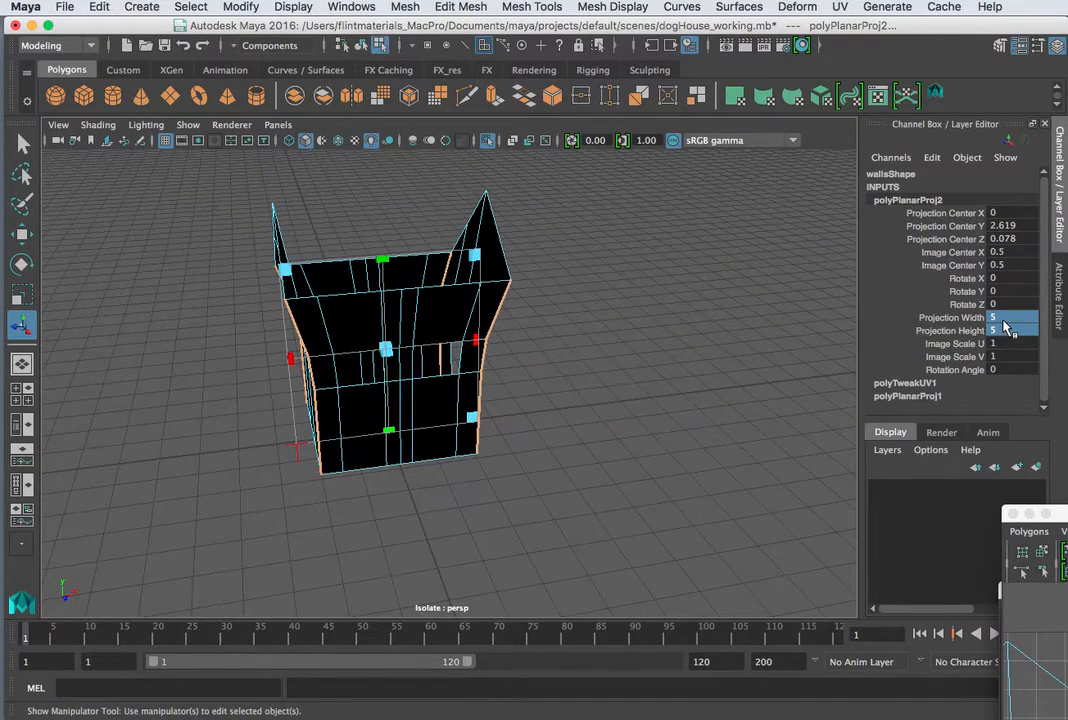
{"action": "key", "text": "7"}
{"action": "double_click", "coordinate": [1008, 318]}
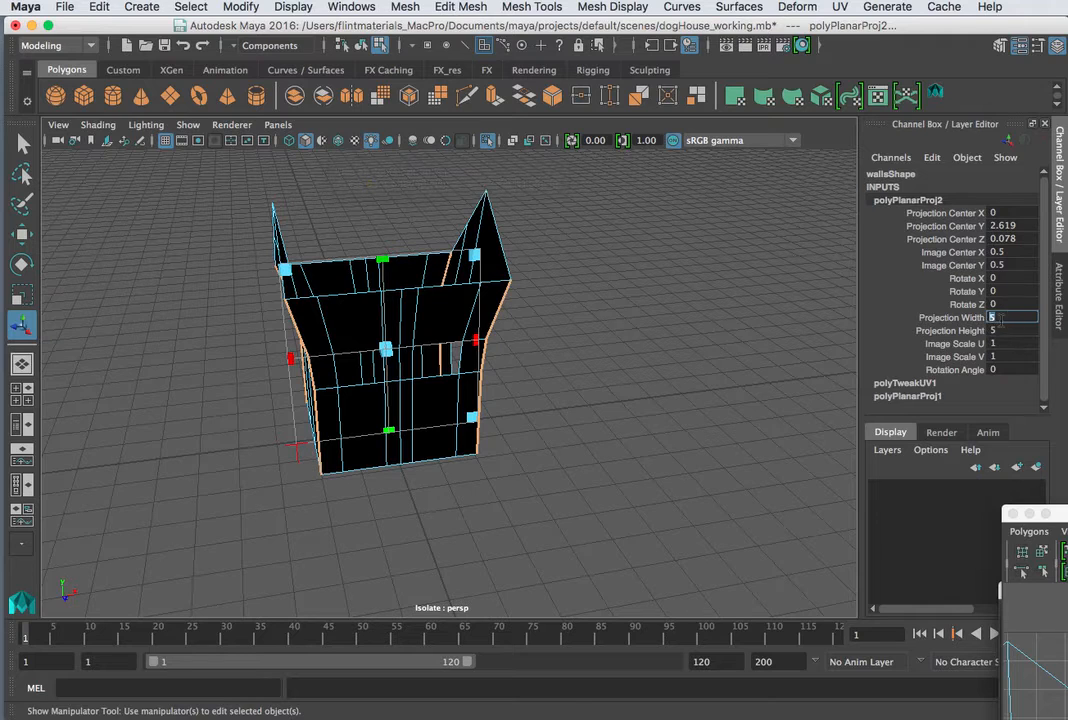
{"action": "type", "text": "7"}
{"action": "double_click", "coordinate": [1012, 331]}
{"action": "type", "text": "7"}
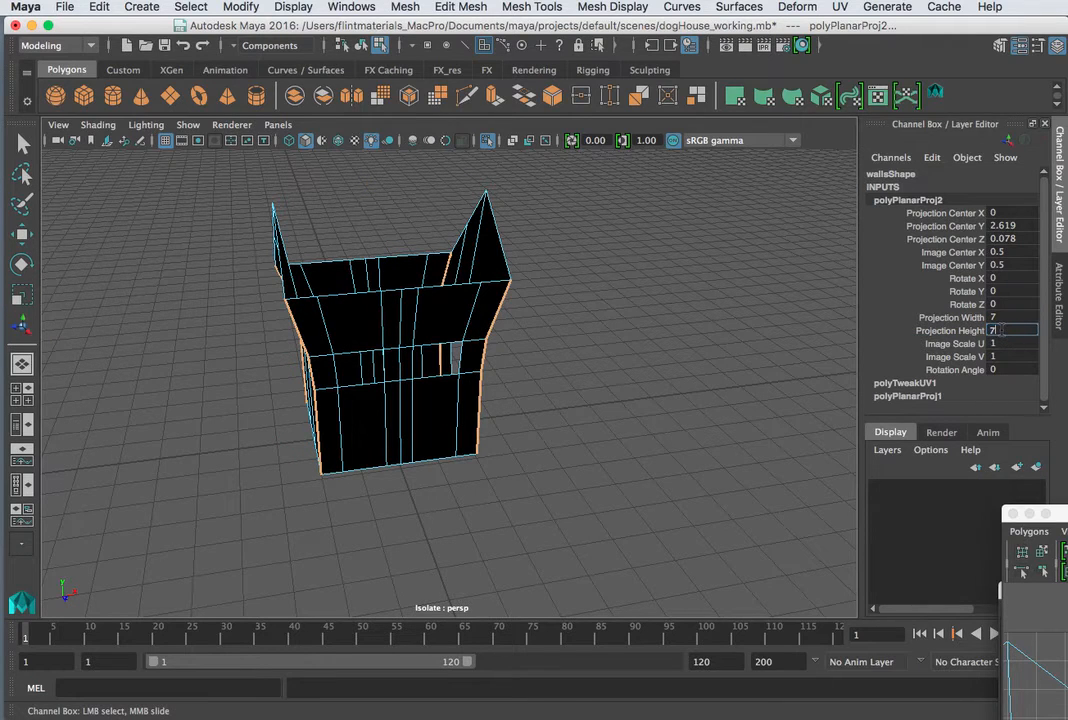
Step: Clear the face selection, return to object mode, and select the whole walls mesh with the UV Editor placed beside it
{"action": "key", "text": "Return"}
{"action": "left_click", "coordinate": [602, 378]}
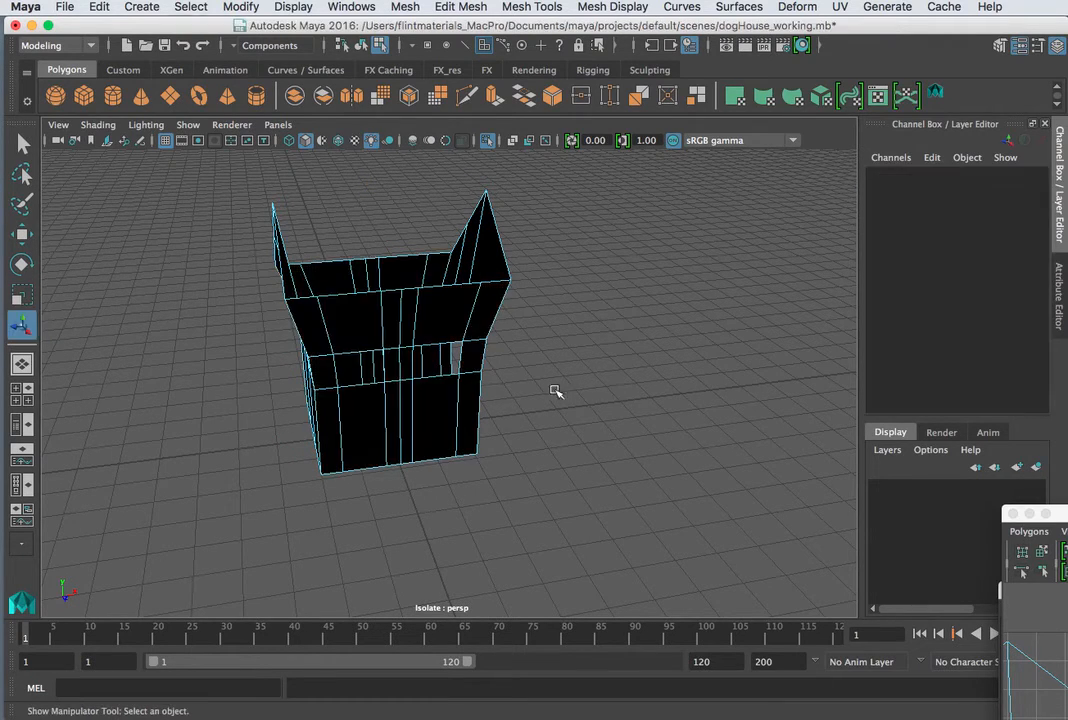
{"action": "left_click_drag", "start_coordinate": [470, 405], "coordinate": [430, 385], "text": "alt"}
{"action": "right_click_drag", "start_coordinate": [455, 352], "coordinate": [536, 303]}
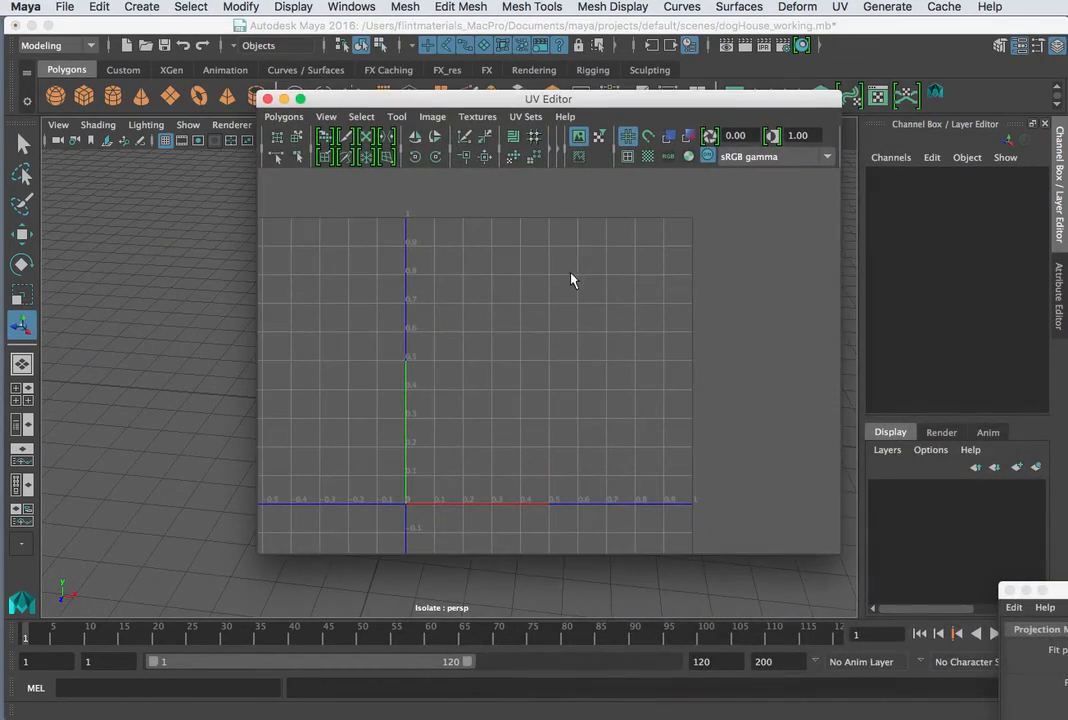
{"action": "left_click_drag", "start_coordinate": [345, 100], "coordinate": [577, 93]}
{"action": "left_click", "coordinate": [372, 305]}
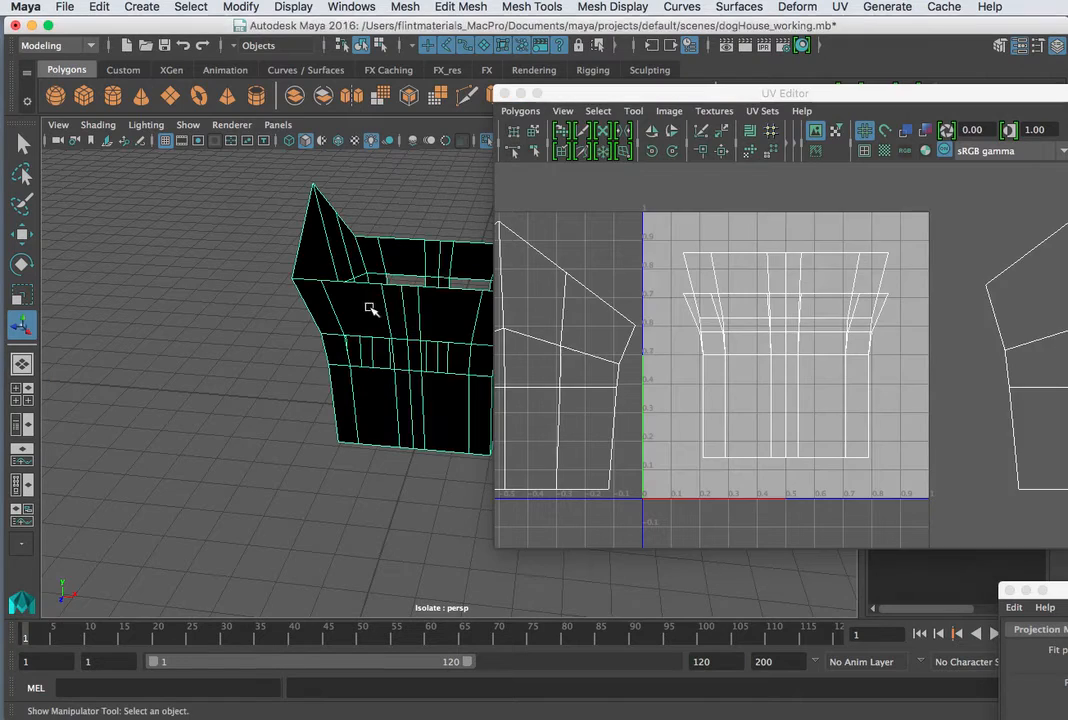
Step: Separate the two overlapping side wall UV shells, moving both out of the 0–1 square into empty space below the U axis
{"action": "scroll", "coordinate": [800, 320], "scroll_direction": "down", "scroll_amount": 2}
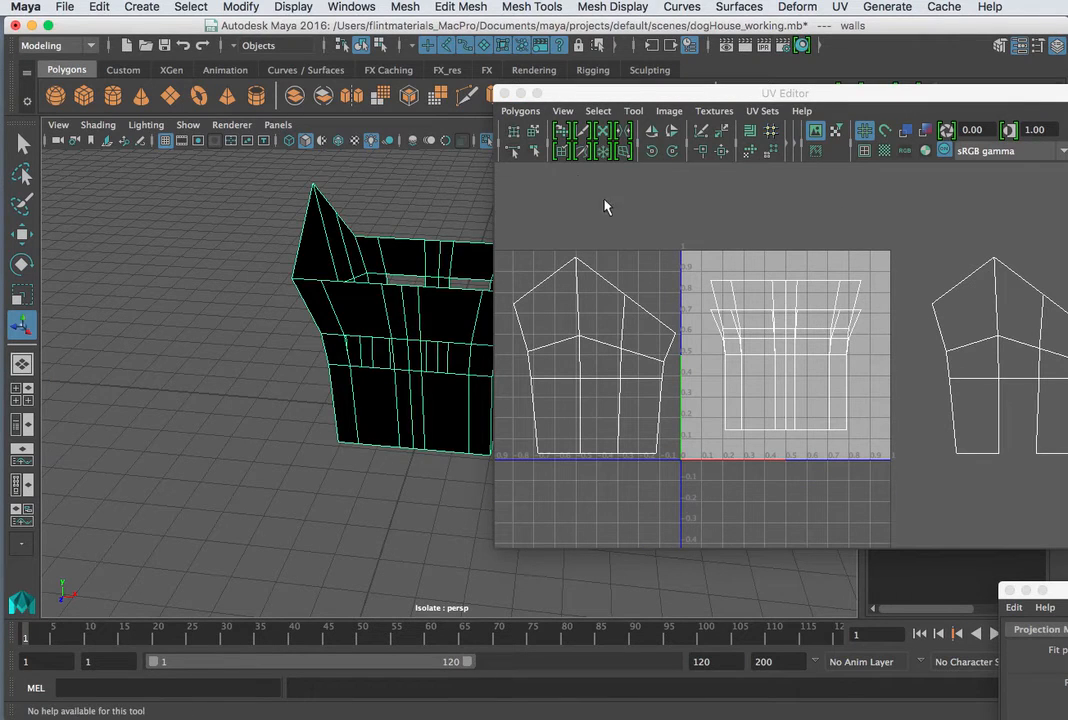
{"action": "left_click", "coordinate": [537, 138]}
{"action": "scroll", "coordinate": [800, 340], "scroll_direction": "down", "scroll_amount": 2}
{"action": "left_click", "coordinate": [784, 352]}
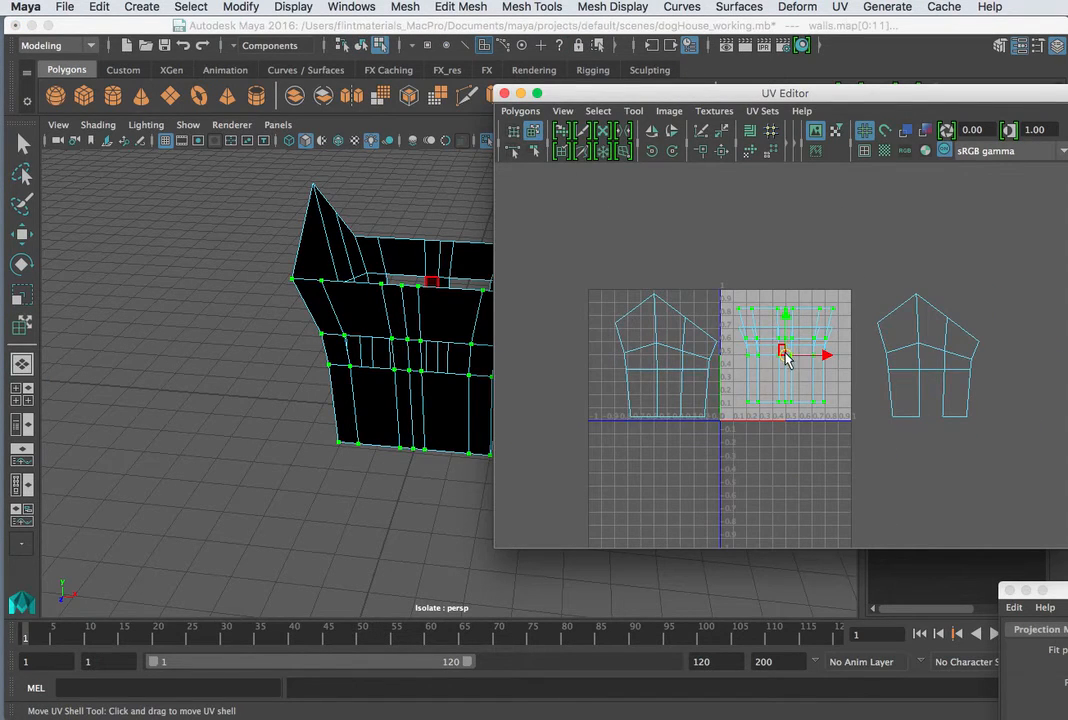
{"action": "left_click_drag", "start_coordinate": [786, 358], "coordinate": [675, 482]}
{"action": "left_click", "coordinate": [785, 376]}
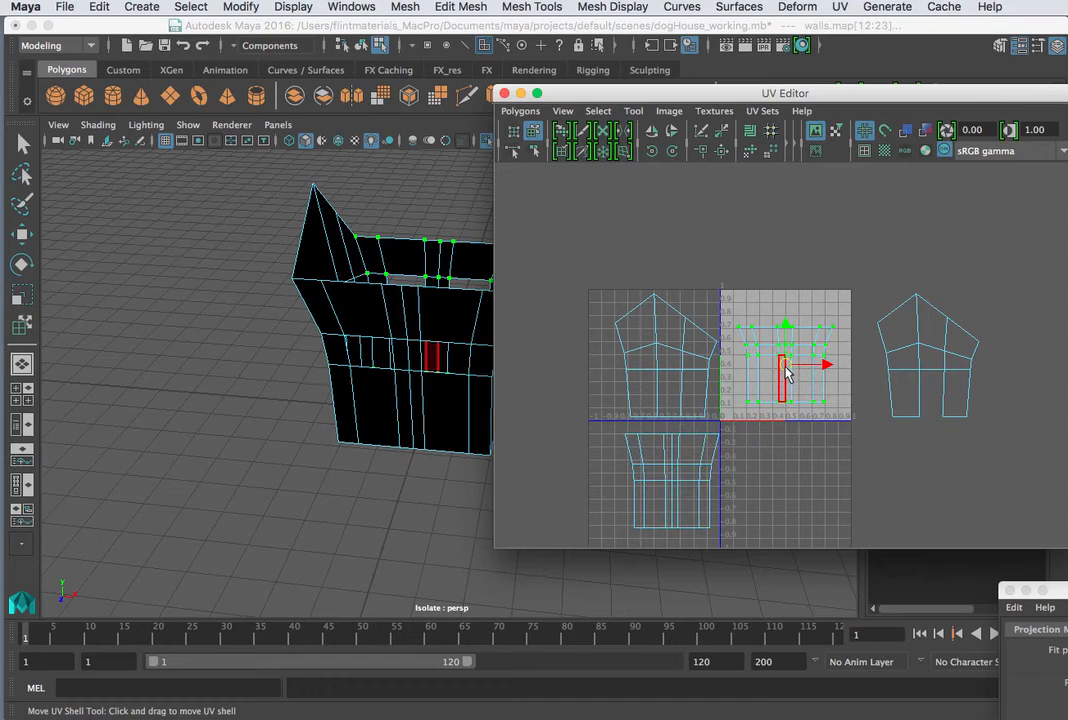
{"action": "left_click_drag", "start_coordinate": [786, 372], "coordinate": [820, 470]}
Step: Reselect the walls as an object and display the UV Editor's checker pattern on them
{"action": "right_click_drag", "start_coordinate": [430, 320], "coordinate": [506, 297]}
{"action": "left_click", "coordinate": [448, 317]}
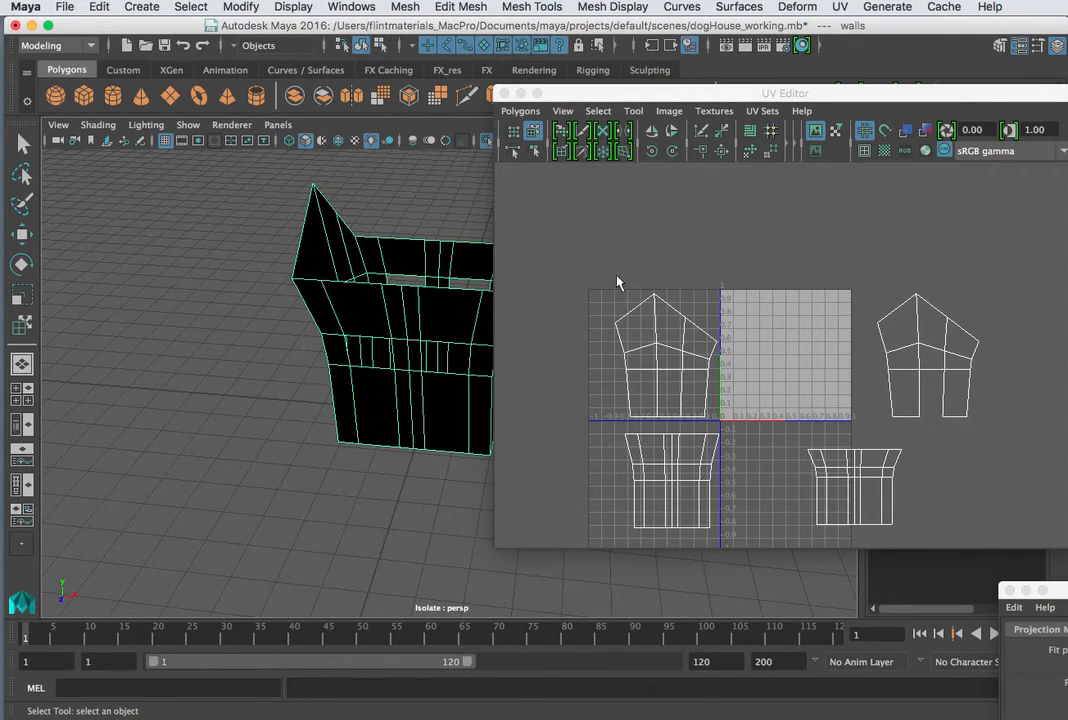
{"action": "left_click", "coordinate": [884, 151]}
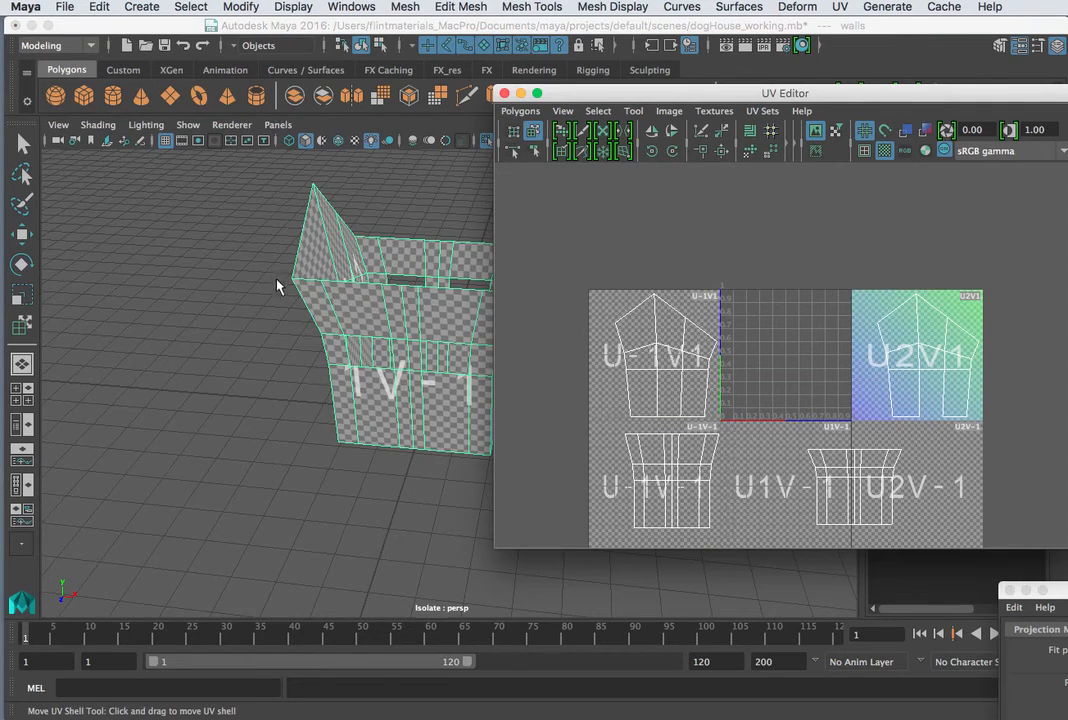
Step: Examine the checker pattern on the gable and side walls from several angles for distortion and consistent scale
{"action": "left_click_drag", "start_coordinate": [277, 280], "coordinate": [491, 248], "text": "alt"}
{"action": "scroll", "coordinate": [372, 284], "scroll_direction": "up", "scroll_amount": 5}
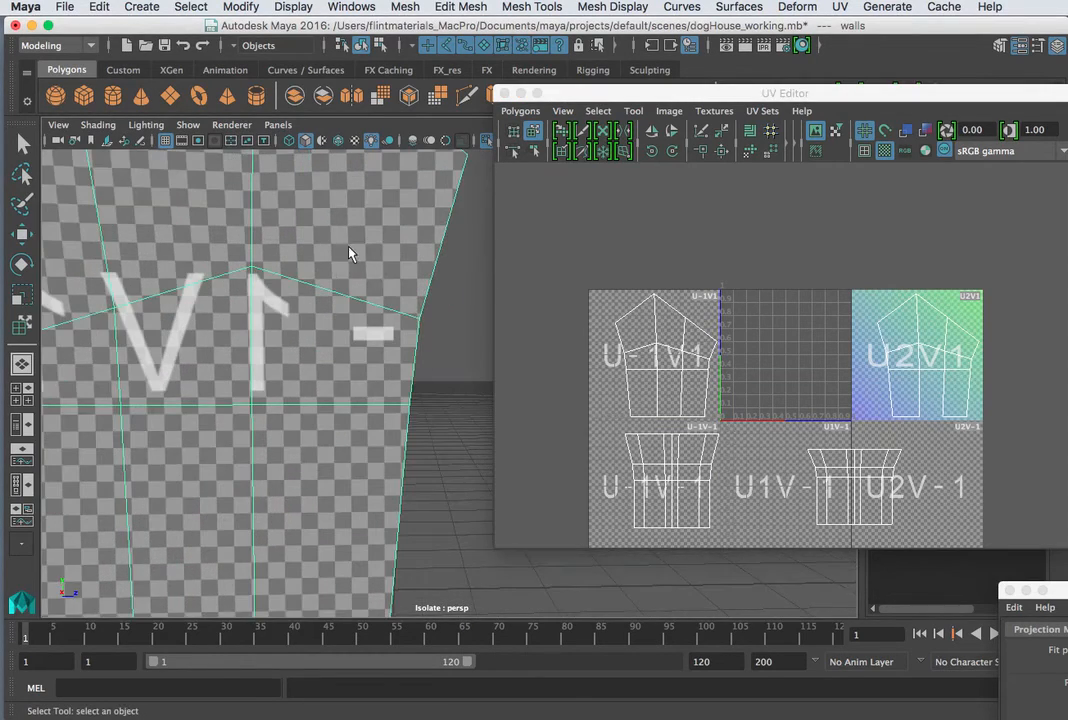
{"action": "scroll", "coordinate": [358, 290], "scroll_direction": "down", "scroll_amount": 3}
{"action": "left_click_drag", "start_coordinate": [310, 326], "coordinate": [336, 346], "text": "alt"}
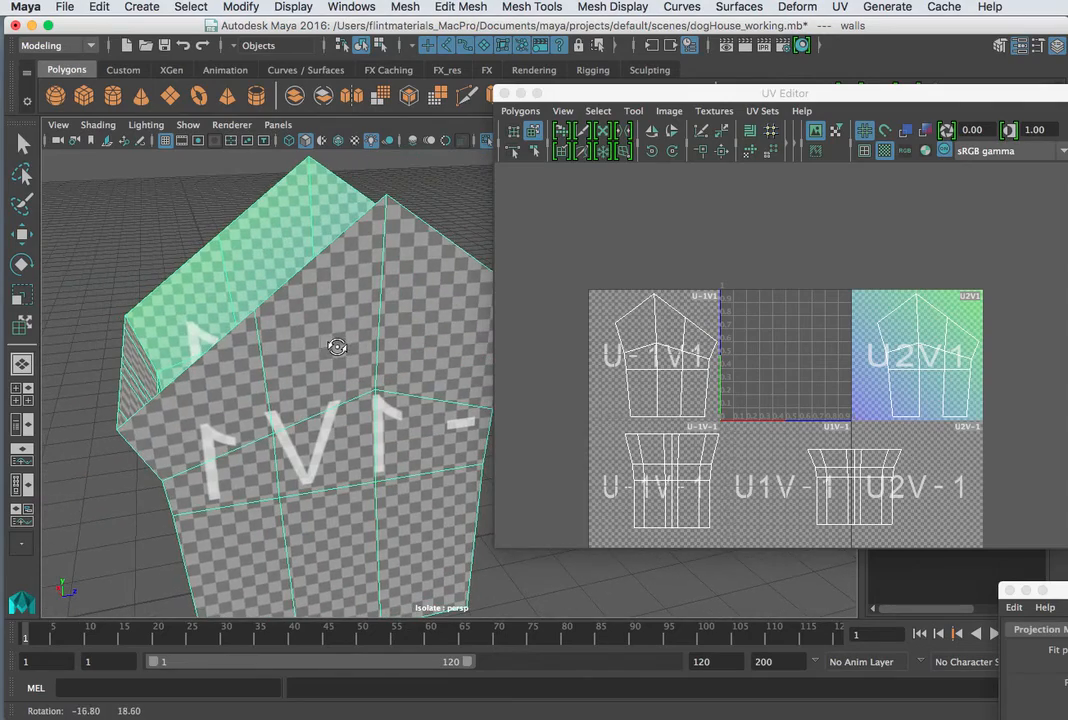
{"action": "scroll", "coordinate": [383, 304], "scroll_direction": "down", "scroll_amount": 3}
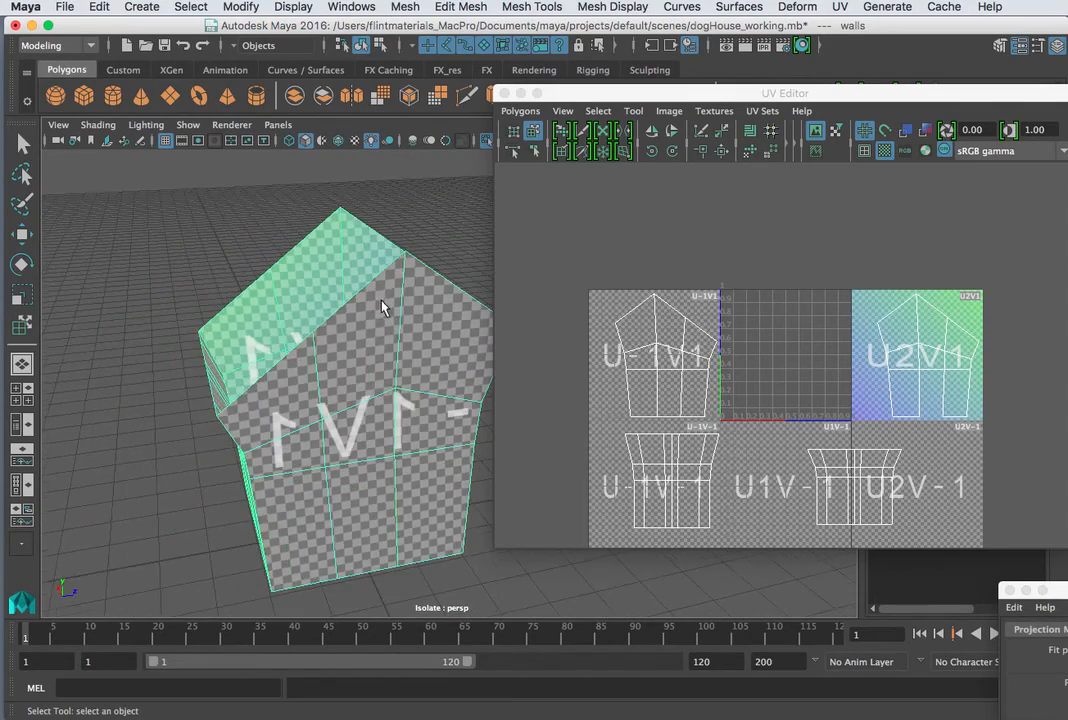
{"action": "left_click_drag", "start_coordinate": [386, 305], "coordinate": [110, 345], "text": "alt"}
{"action": "right_click_drag", "start_coordinate": [298, 319], "coordinate": [426, 321], "text": "alt"}
{"action": "left_click_drag", "start_coordinate": [426, 321], "coordinate": [384, 398], "text": "alt"}
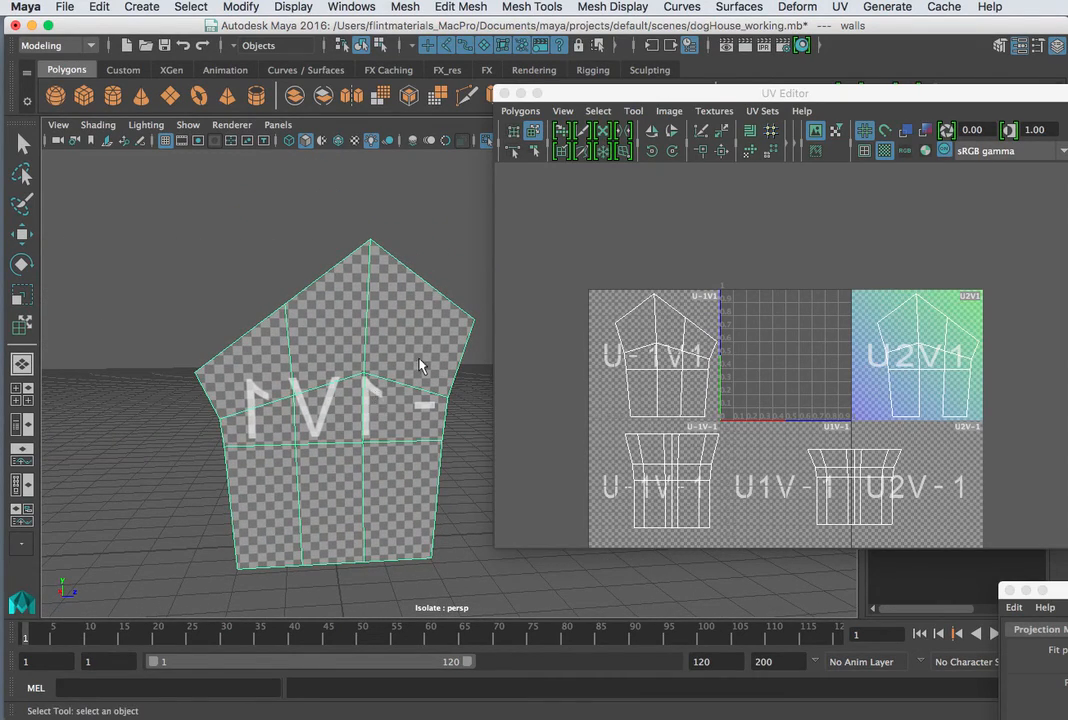
{"action": "left_click_drag", "start_coordinate": [309, 334], "coordinate": [470, 424], "text": "alt"}
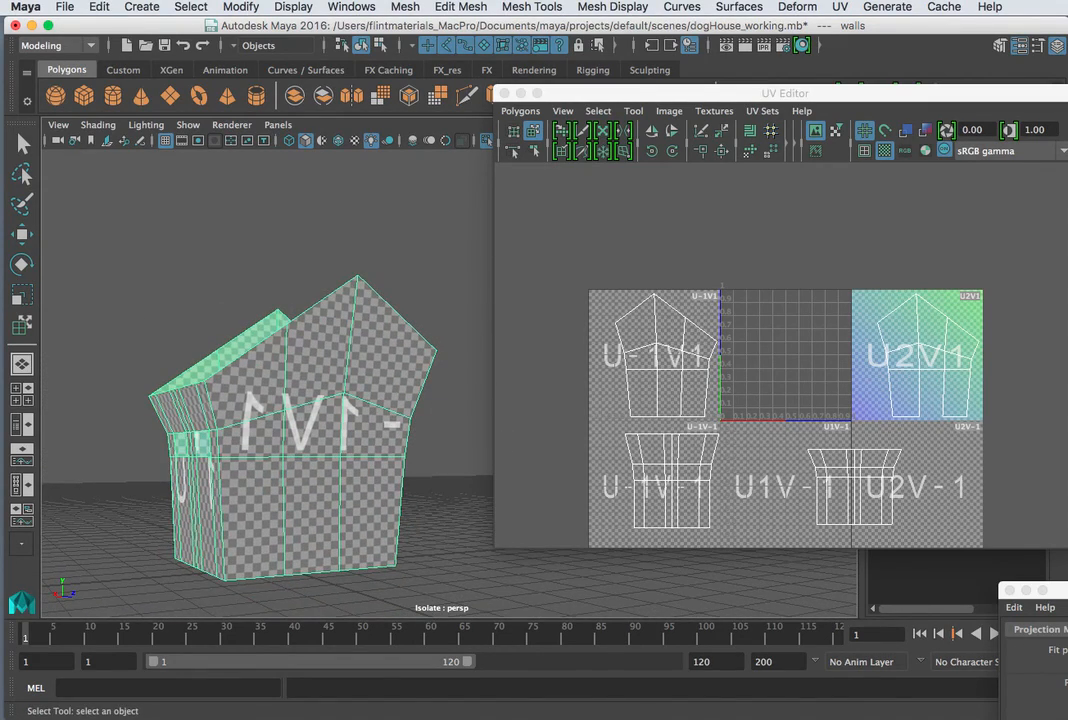